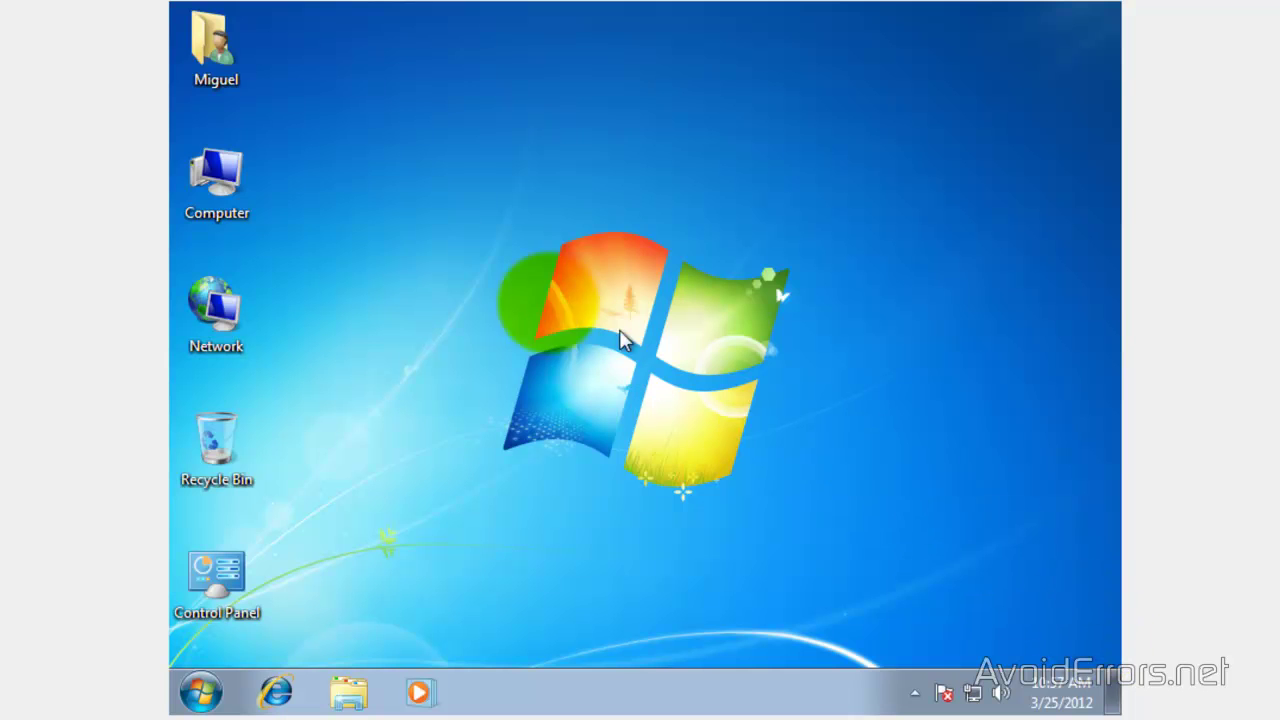
- Open Computer Management for this computer and display Disk Management
{"action": "right_click", "coordinate": [230, 191]}
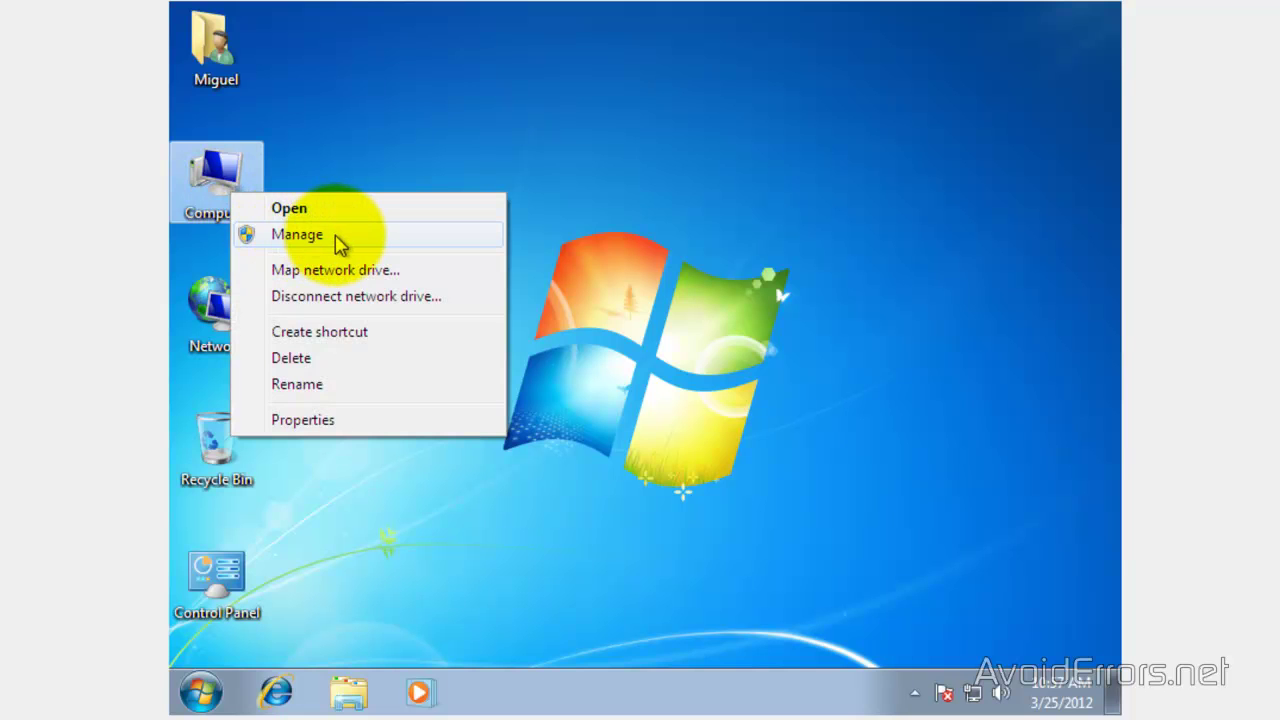
{"action": "left_click", "coordinate": [297, 234]}
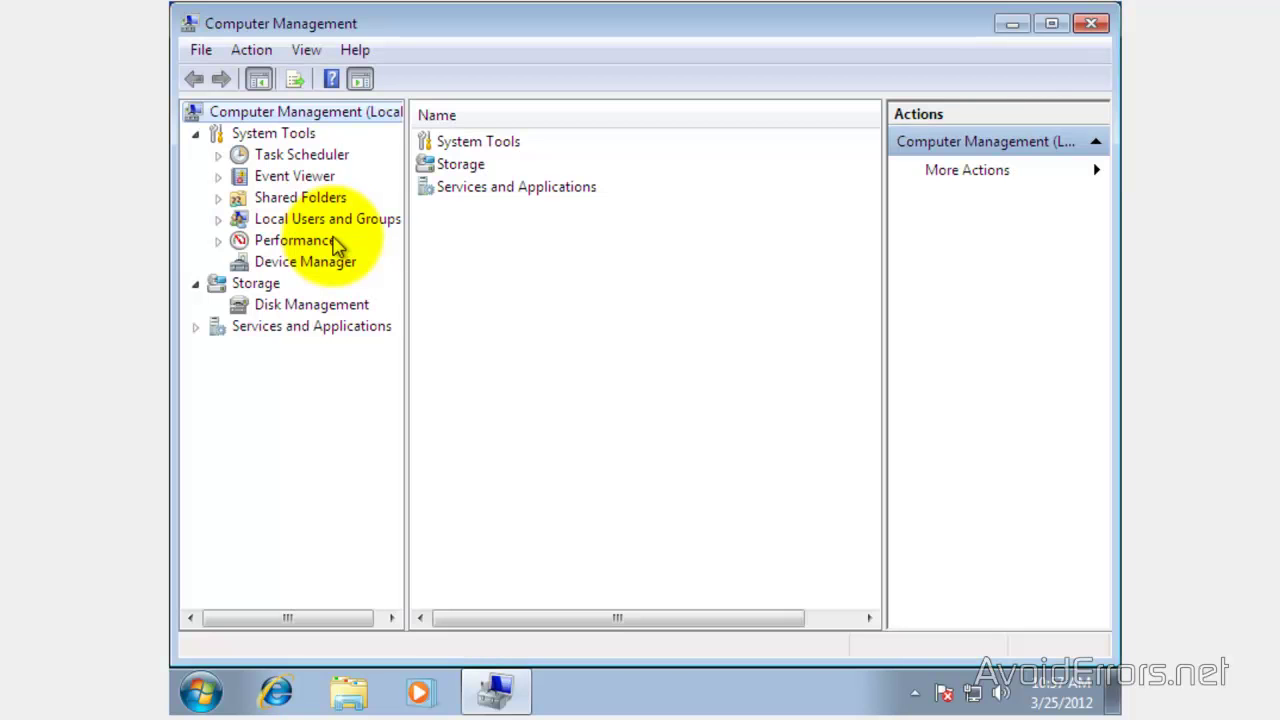
{"action": "left_click", "coordinate": [330, 313]}
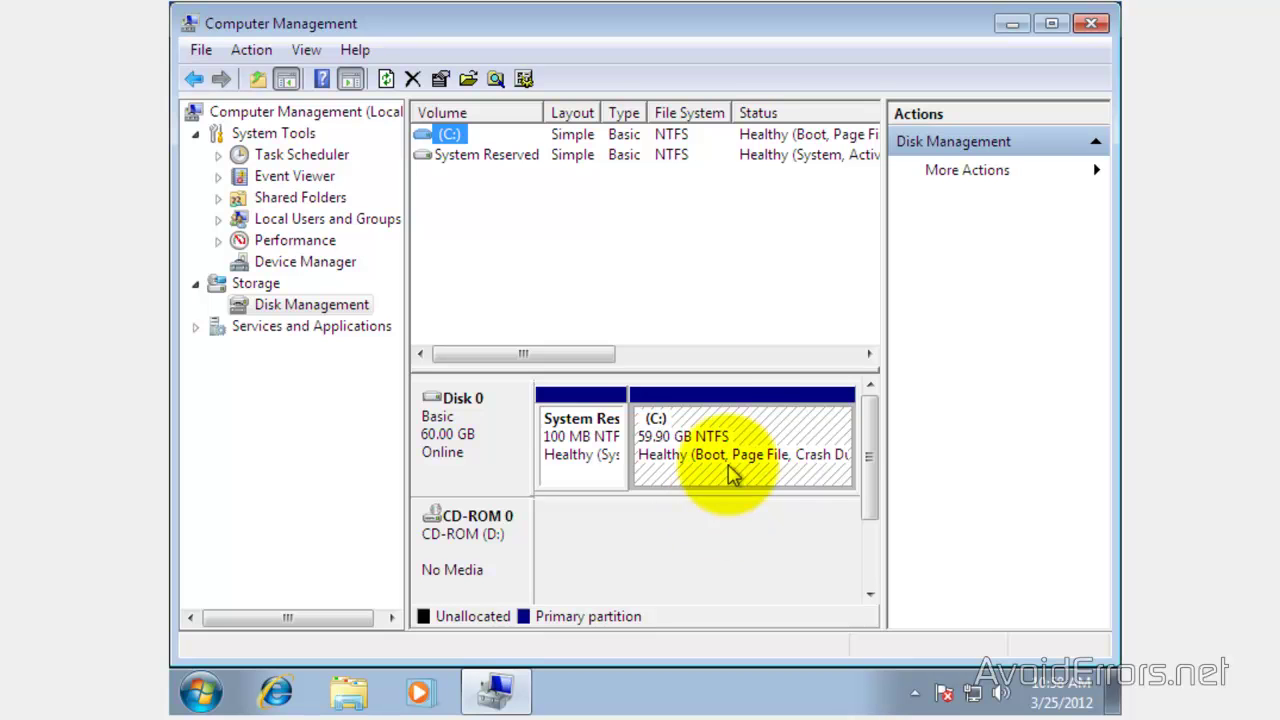
- Shrink the C: volume by 25000 MB to free up unallocated space on Disk 0
{"action": "right_click", "coordinate": [741, 402]}
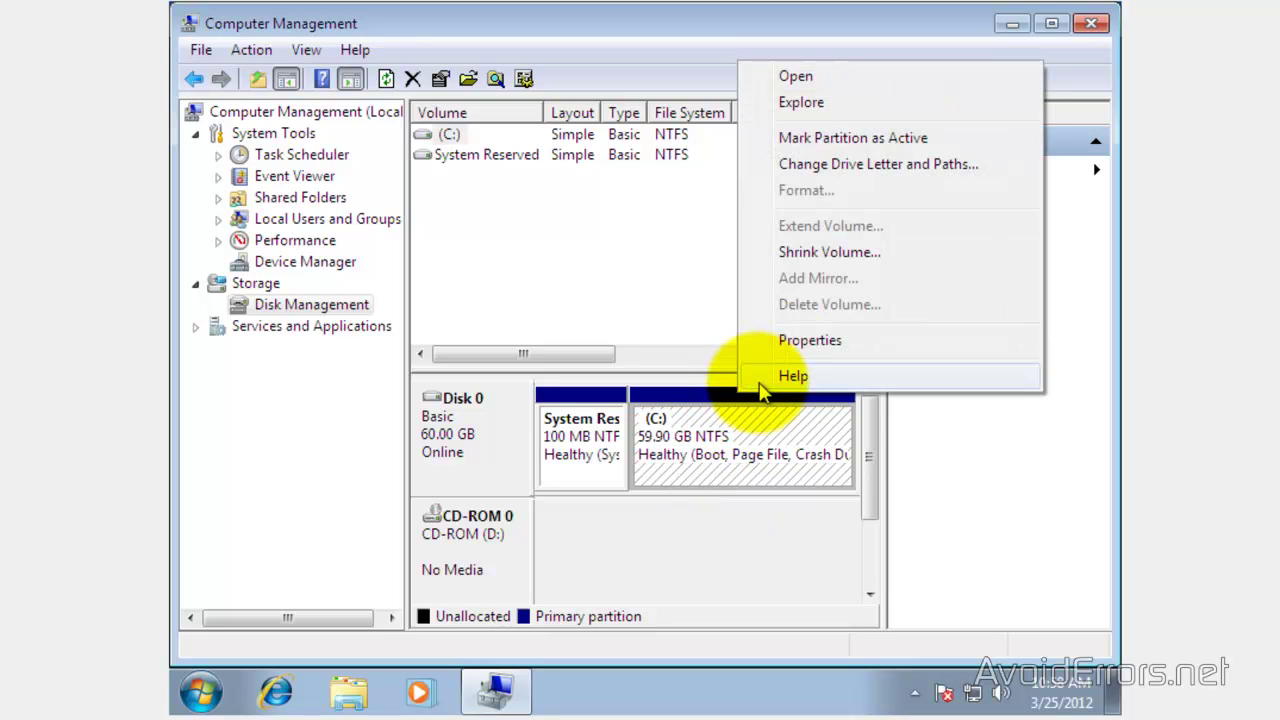
{"action": "left_click", "coordinate": [806, 262]}
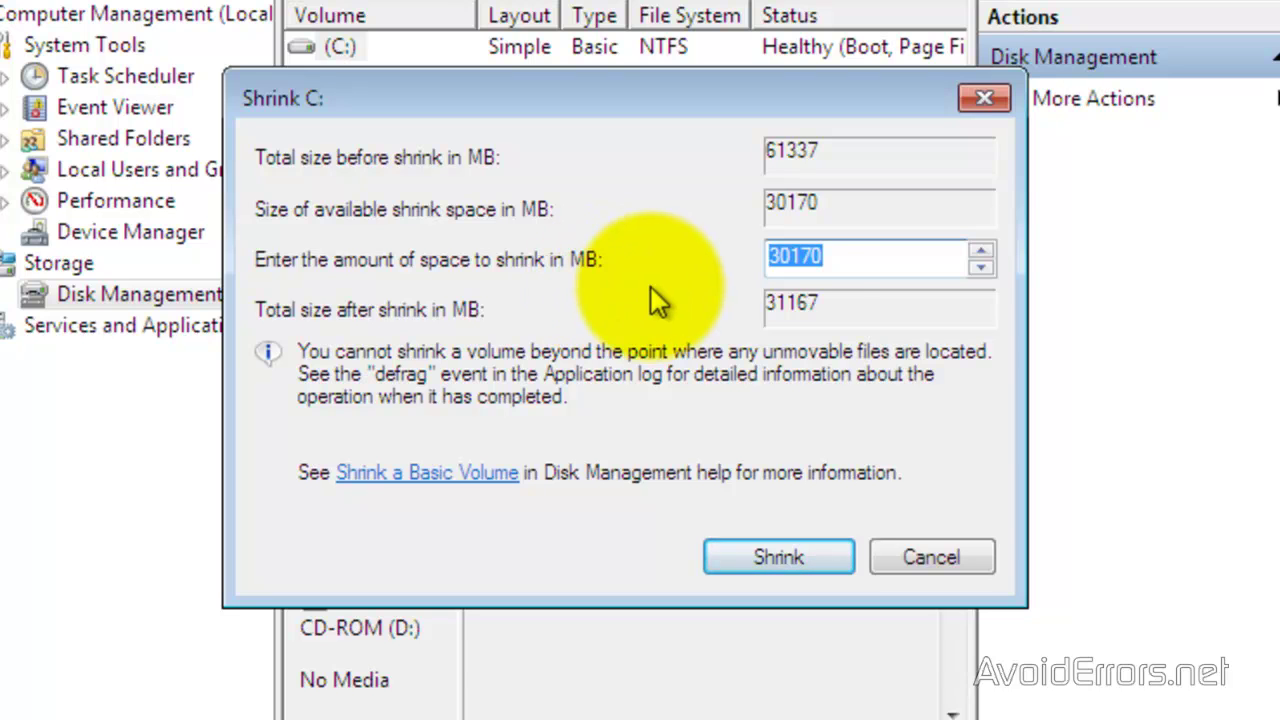
{"action": "double_click", "coordinate": [843, 256]}
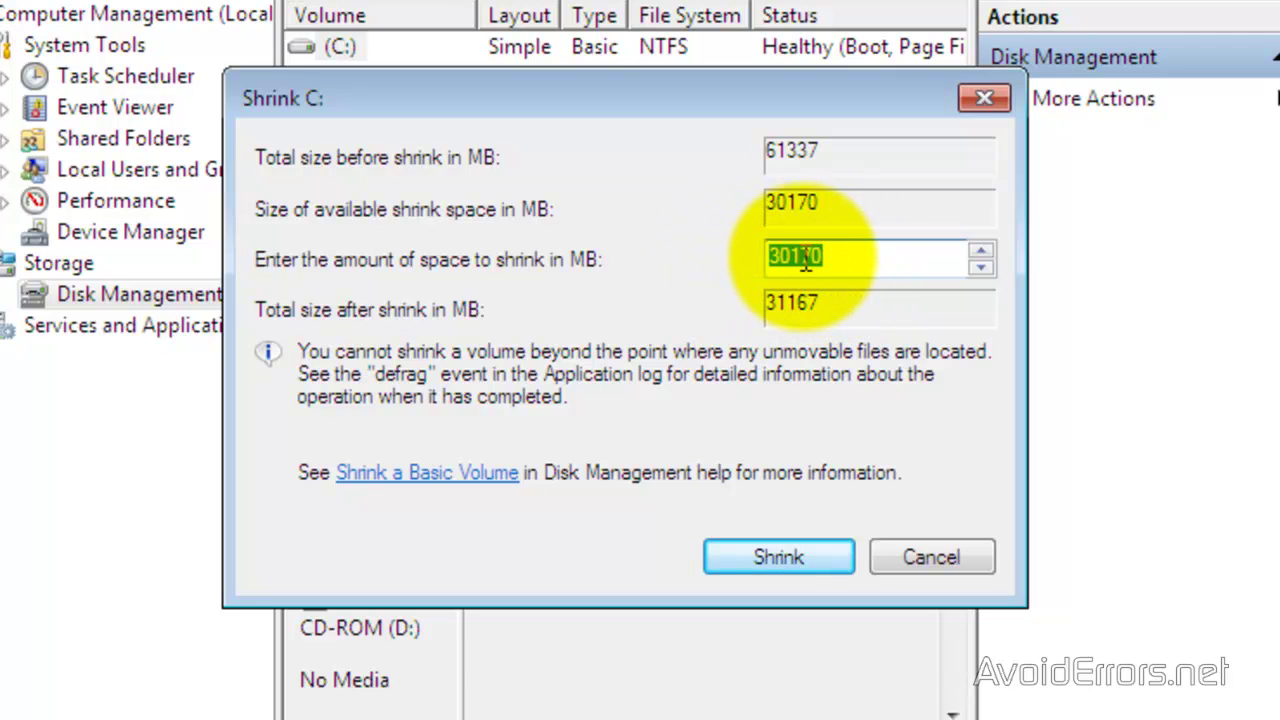
{"action": "type", "text": "25"}
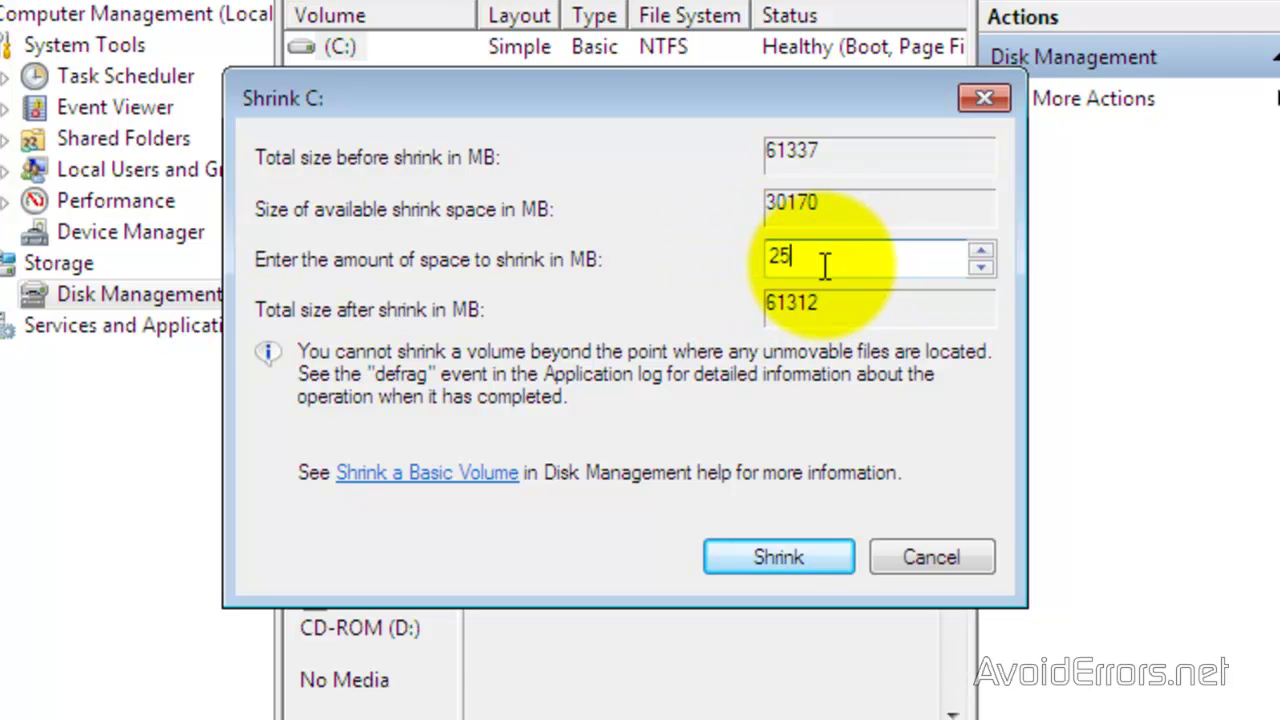
{"action": "type", "text": "000"}
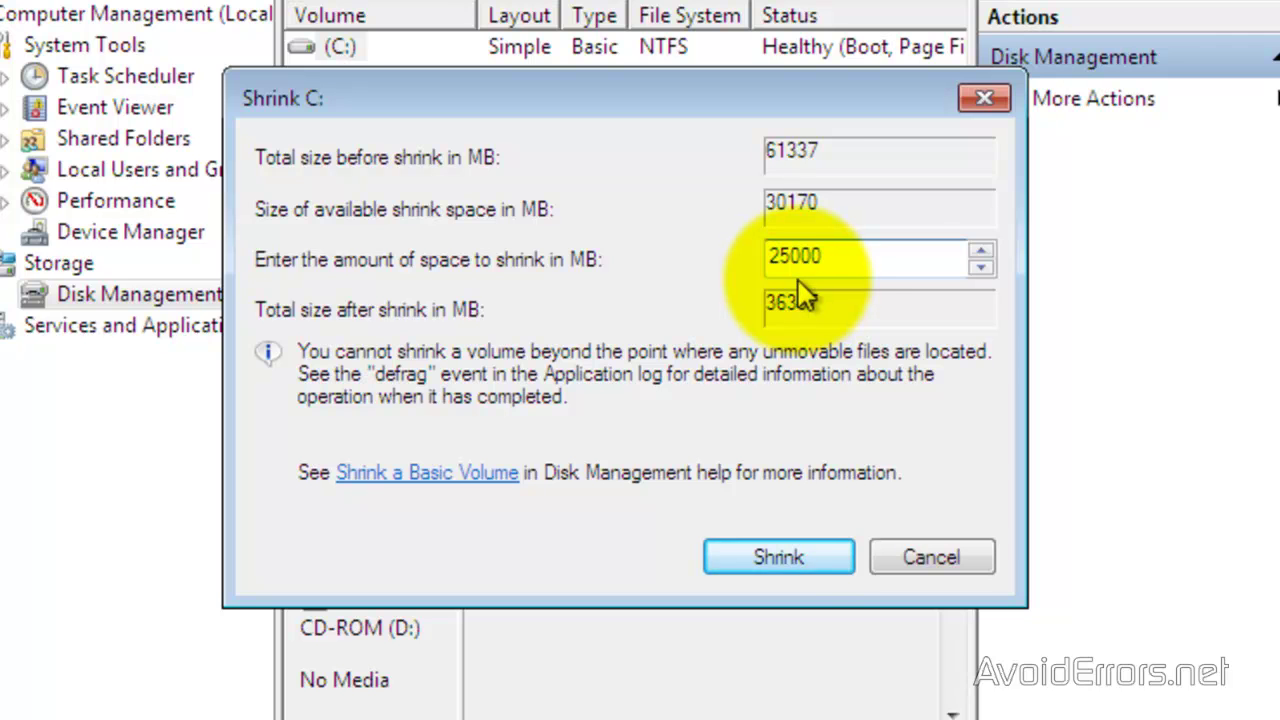
{"action": "left_click", "coordinate": [781, 556]}
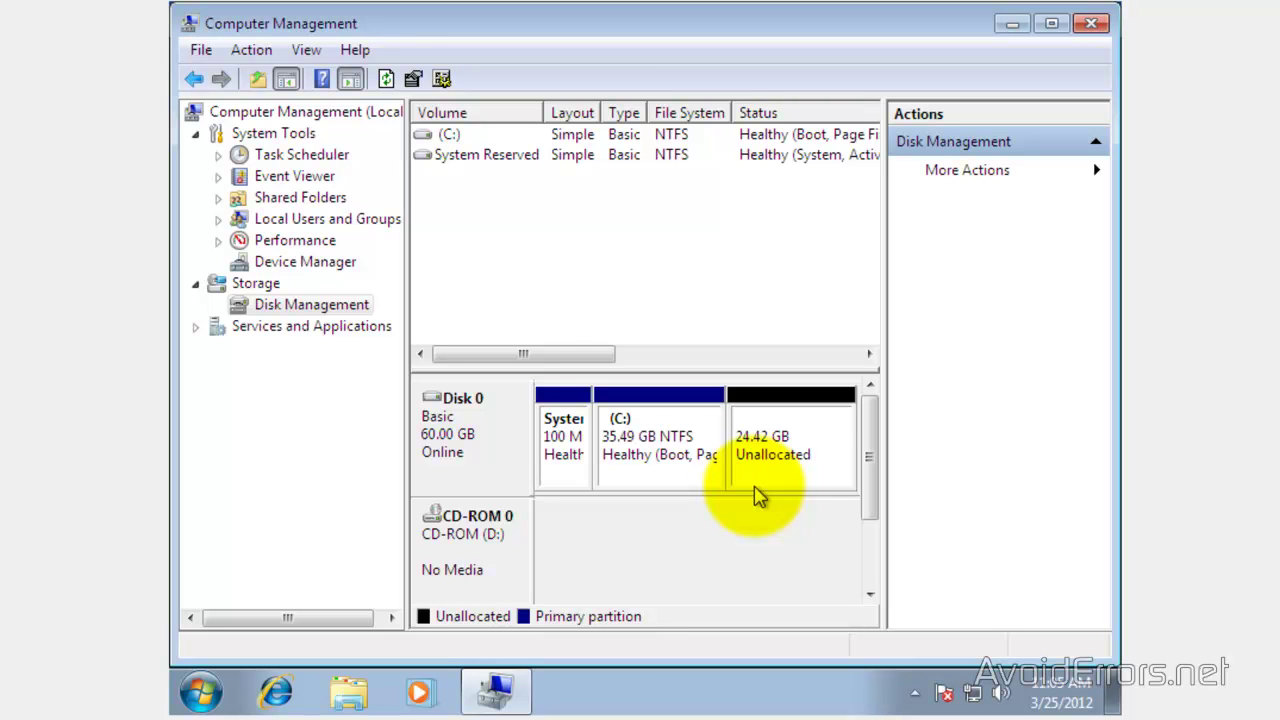
- Close Computer Management and restart the computer to boot into Windows 8 Setup
{"action": "left_click", "coordinate": [1088, 26]}
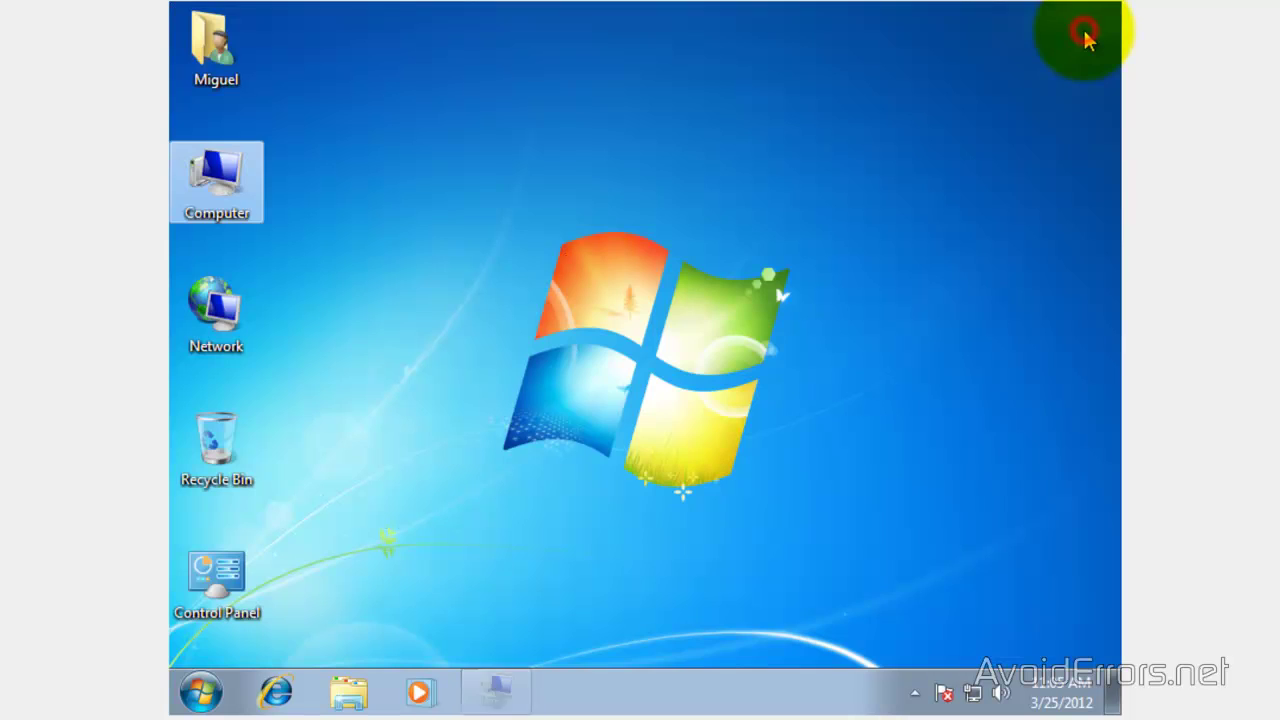
{"action": "left_click", "coordinate": [1078, 45]}
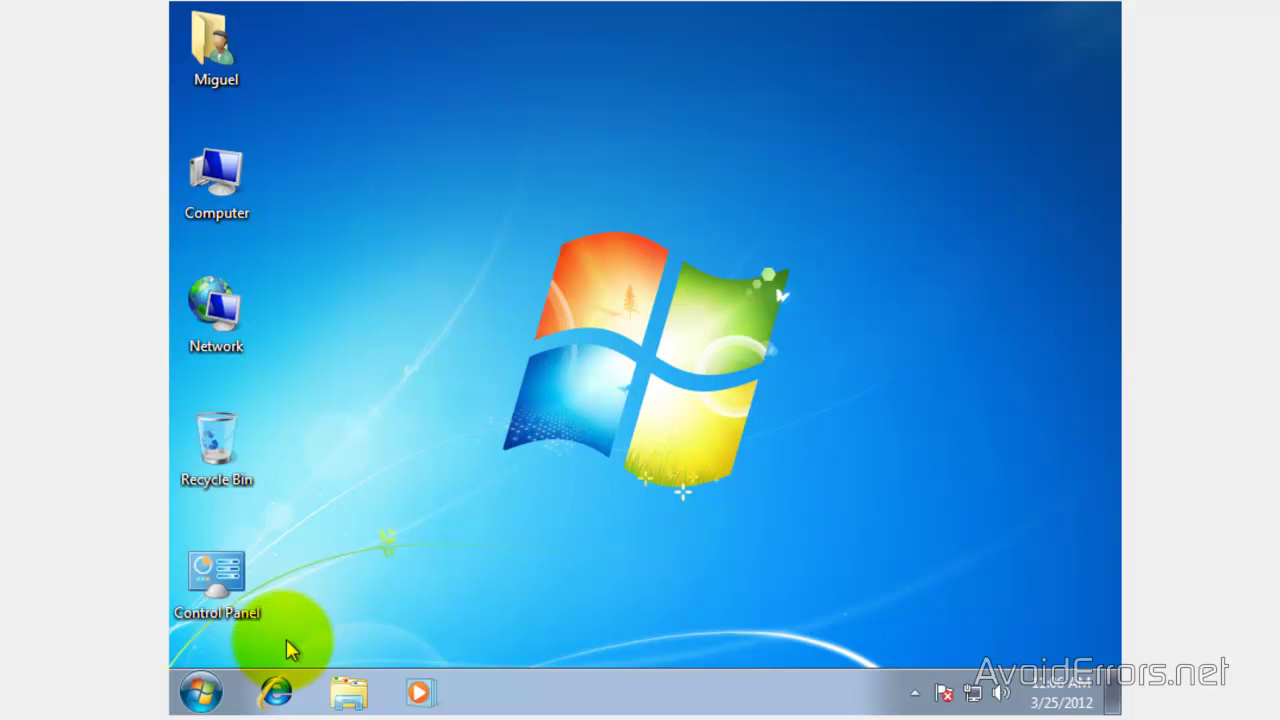
{"action": "left_click", "coordinate": [202, 694]}
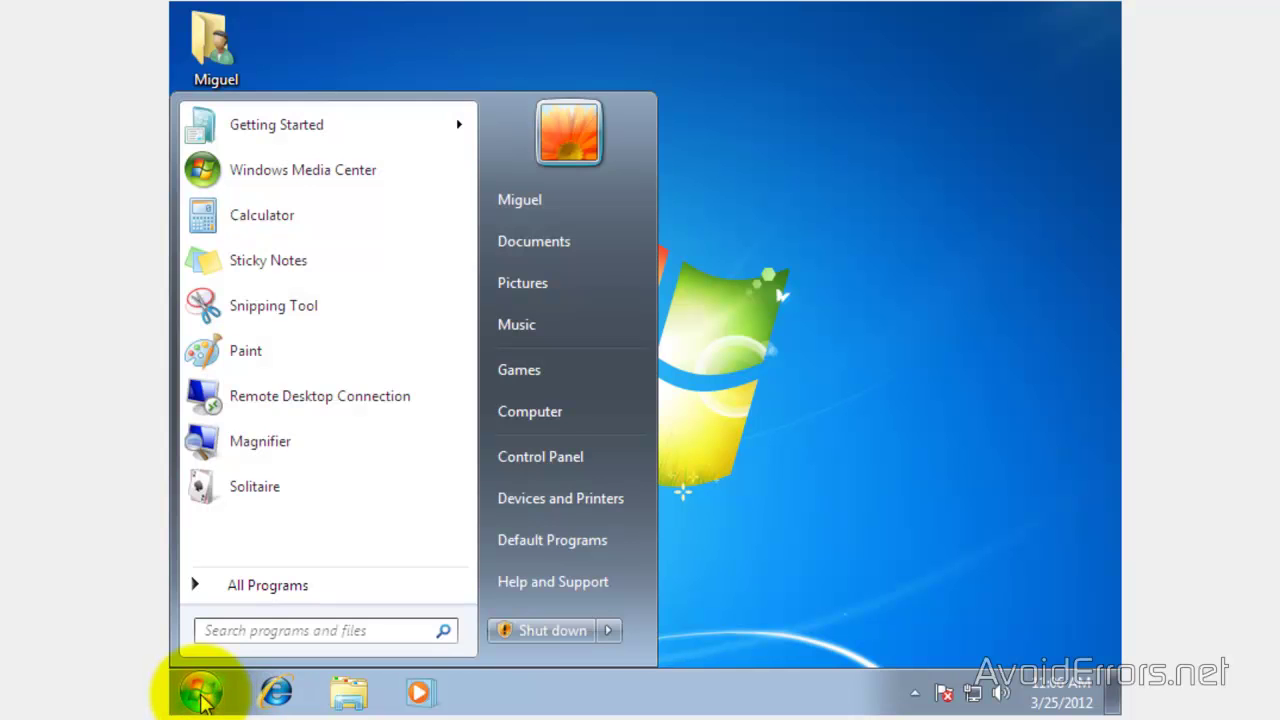
{"action": "left_click", "coordinate": [606, 631]}
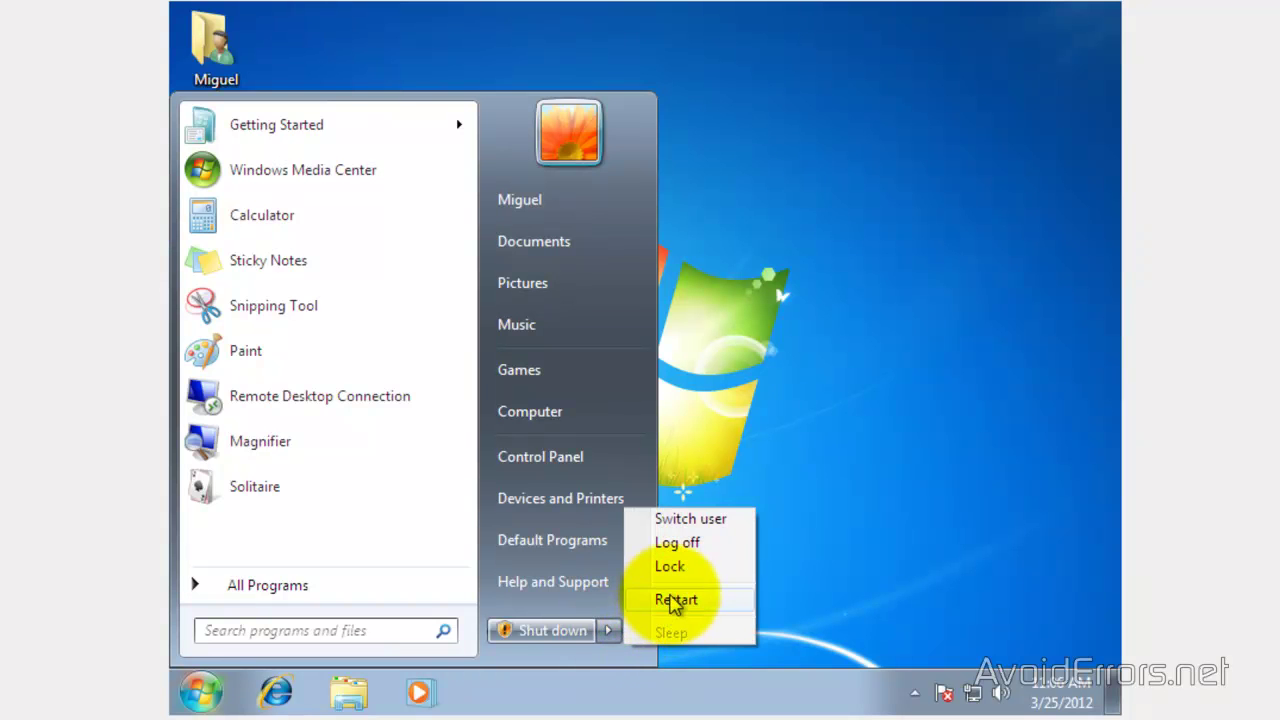
{"action": "left_click", "coordinate": [676, 600]}
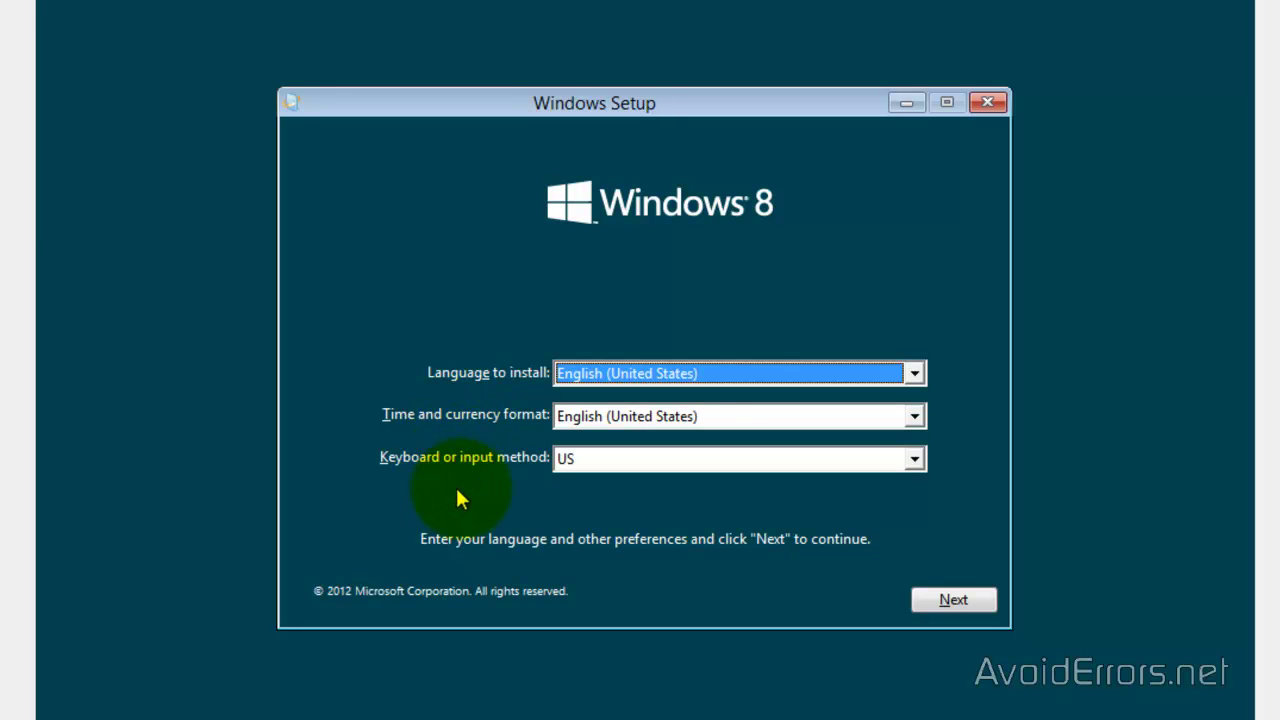
- Start the Windows 8 installation with English (United States) as language and format and the US keyboard
{"action": "left_click", "coordinate": [946, 603]}
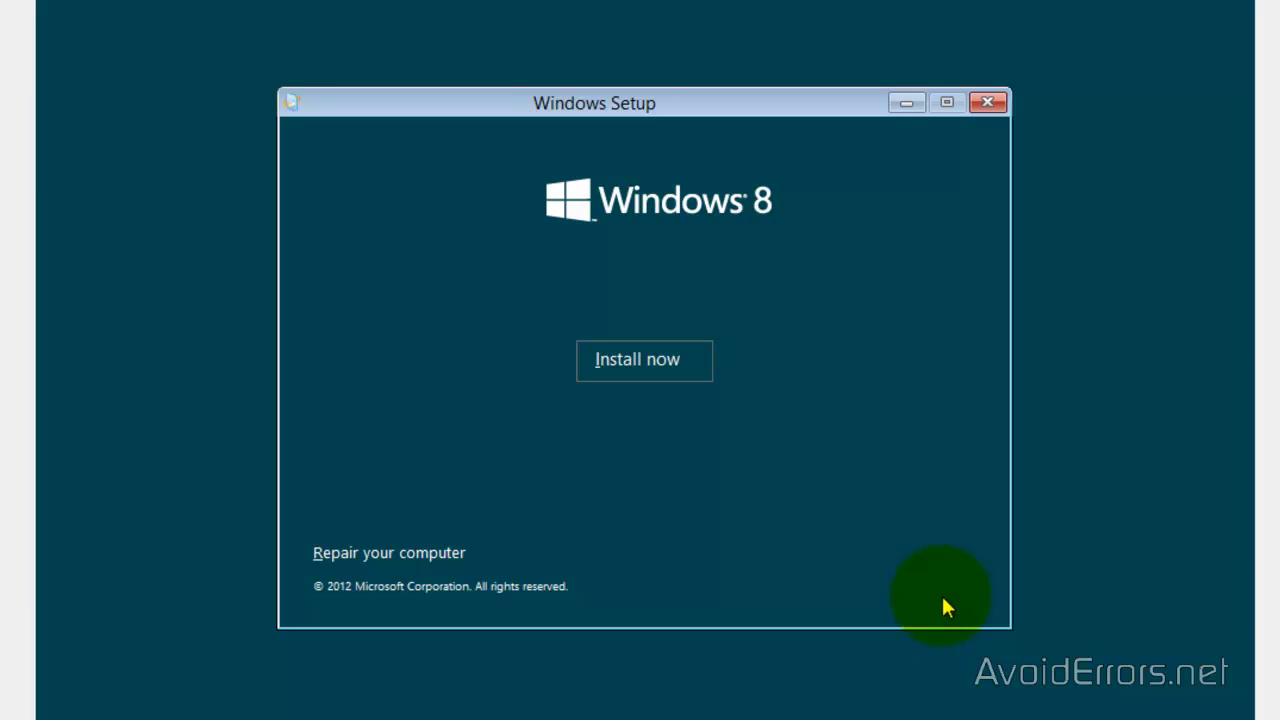
{"action": "left_click", "coordinate": [663, 359]}
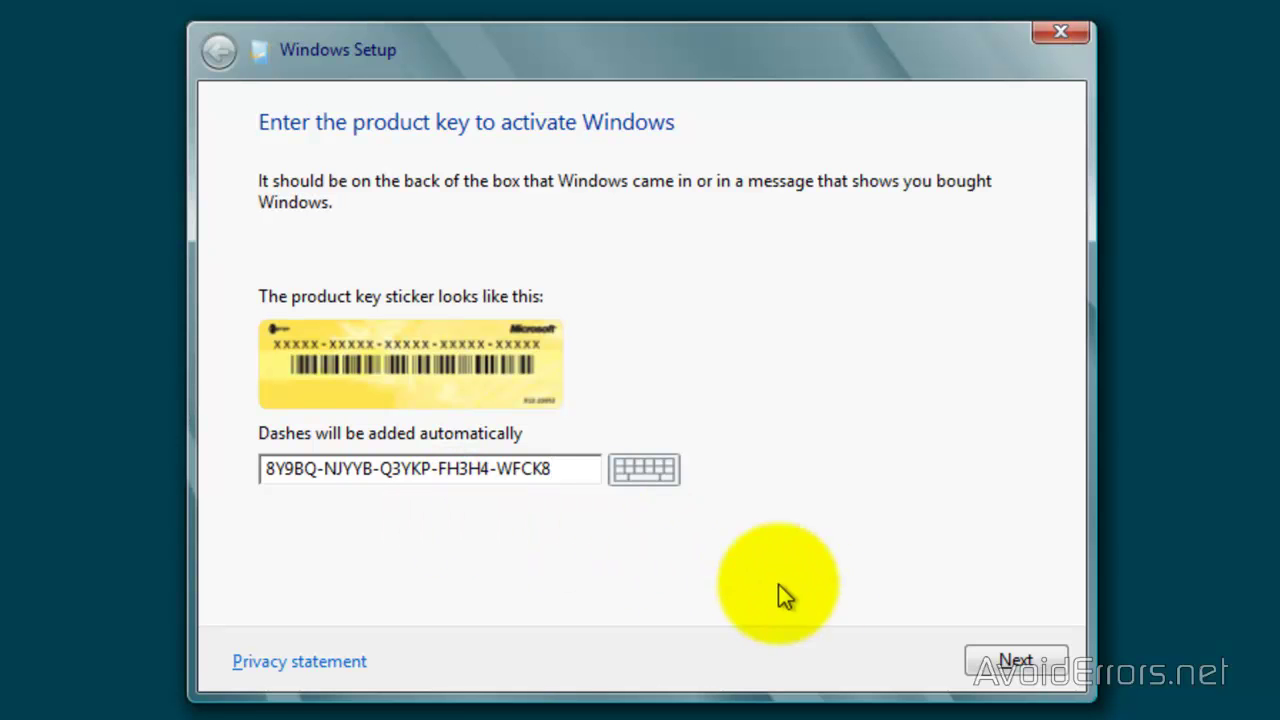
- Submit the Windows product key and accept the license terms
{"action": "left_click", "coordinate": [982, 662]}
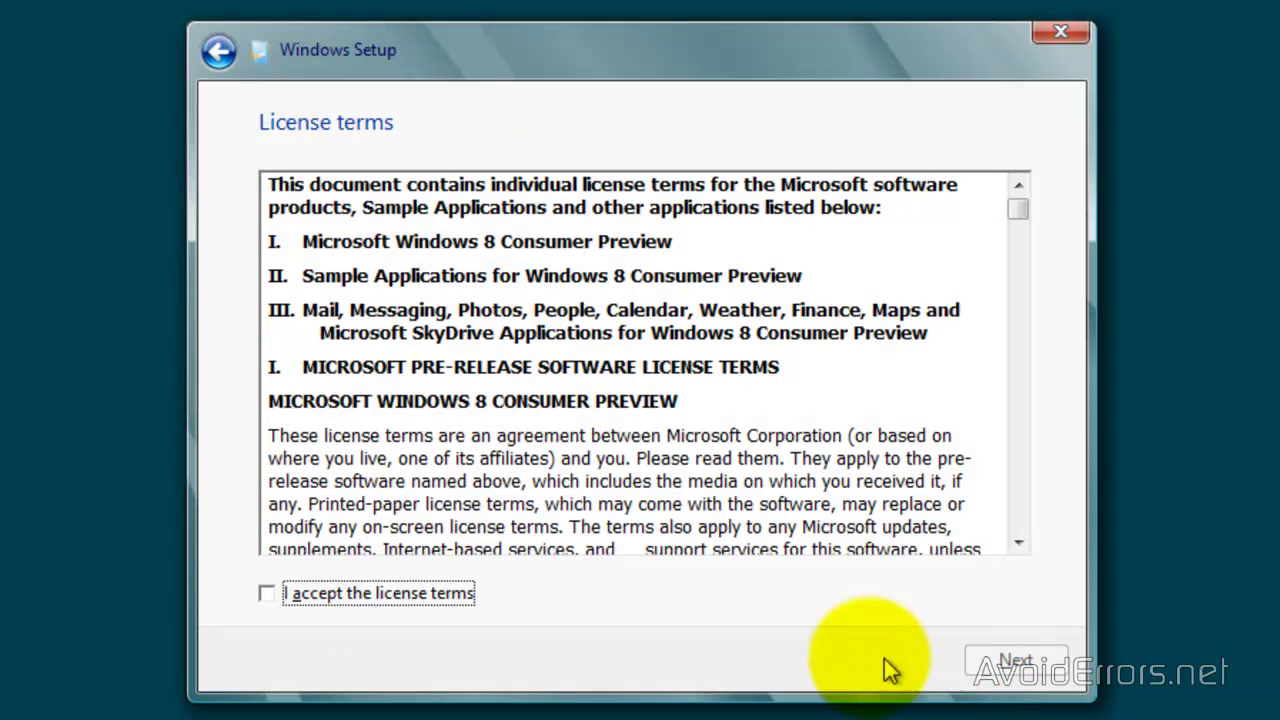
{"action": "left_click", "coordinate": [271, 596]}
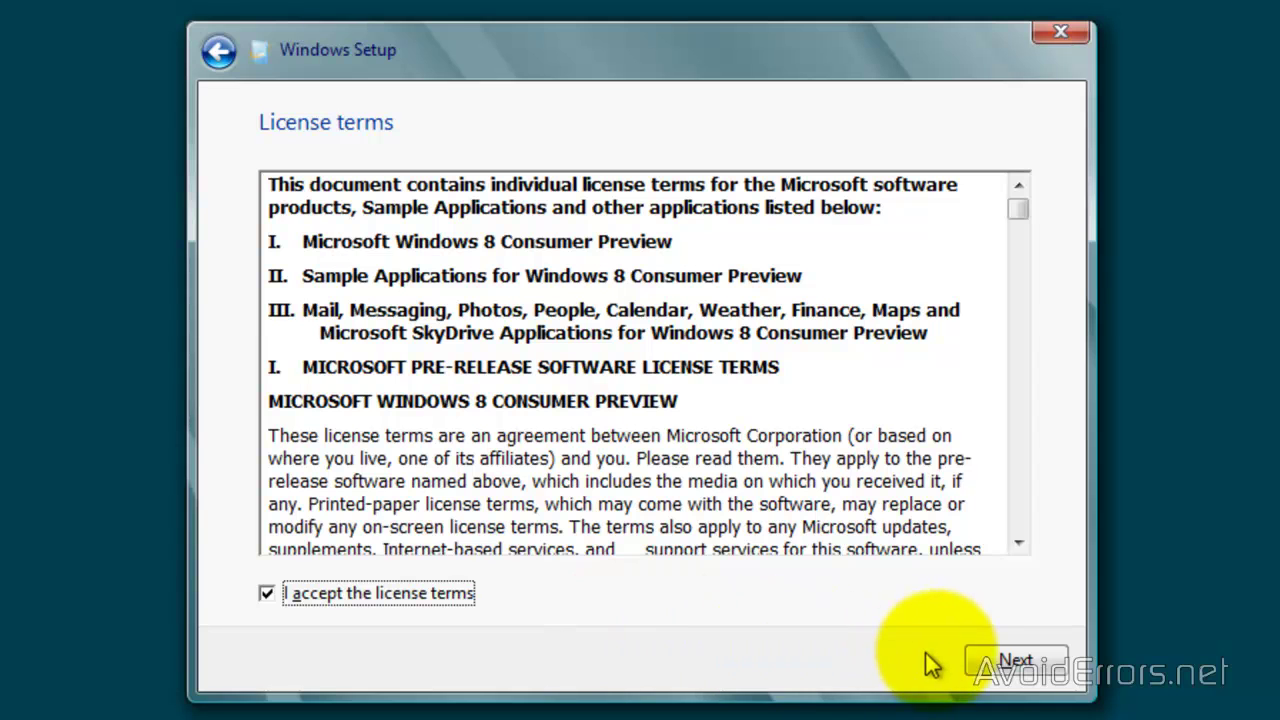
{"action": "left_click", "coordinate": [983, 662]}
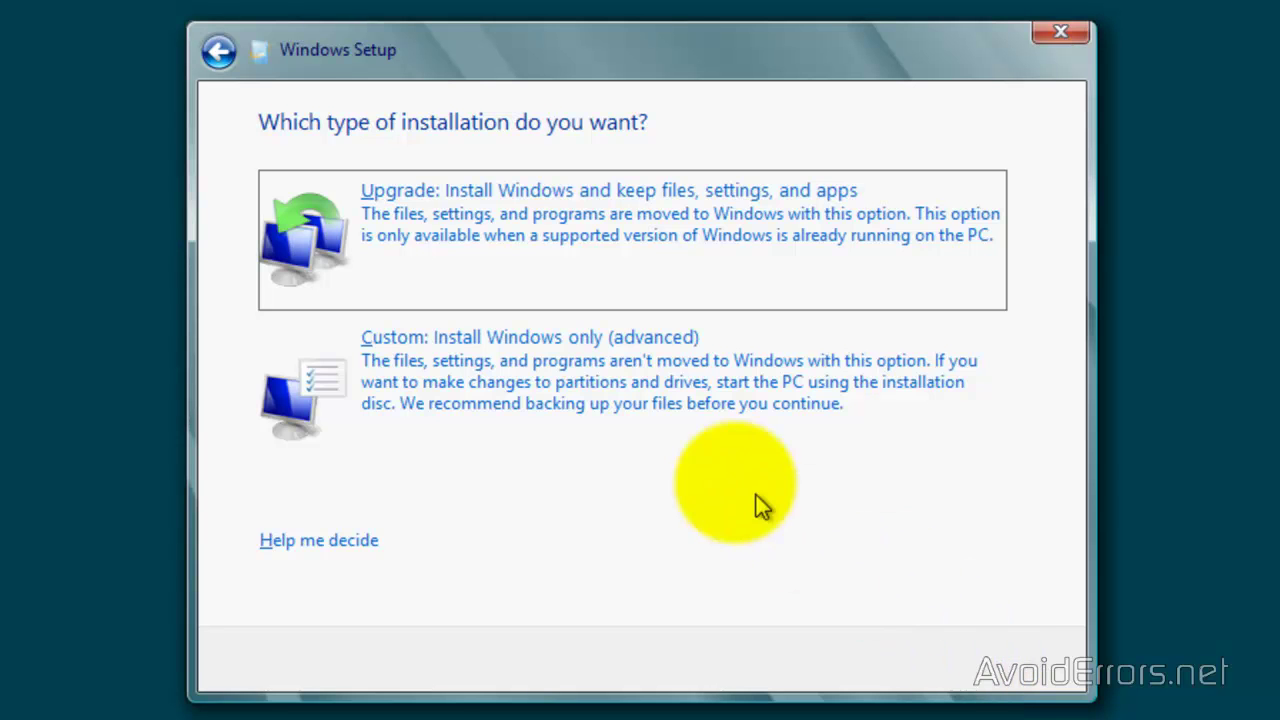
- Choose the Custom installation type and install Windows on the Drive 0 Unallocated Space
{"action": "left_click", "coordinate": [527, 392]}
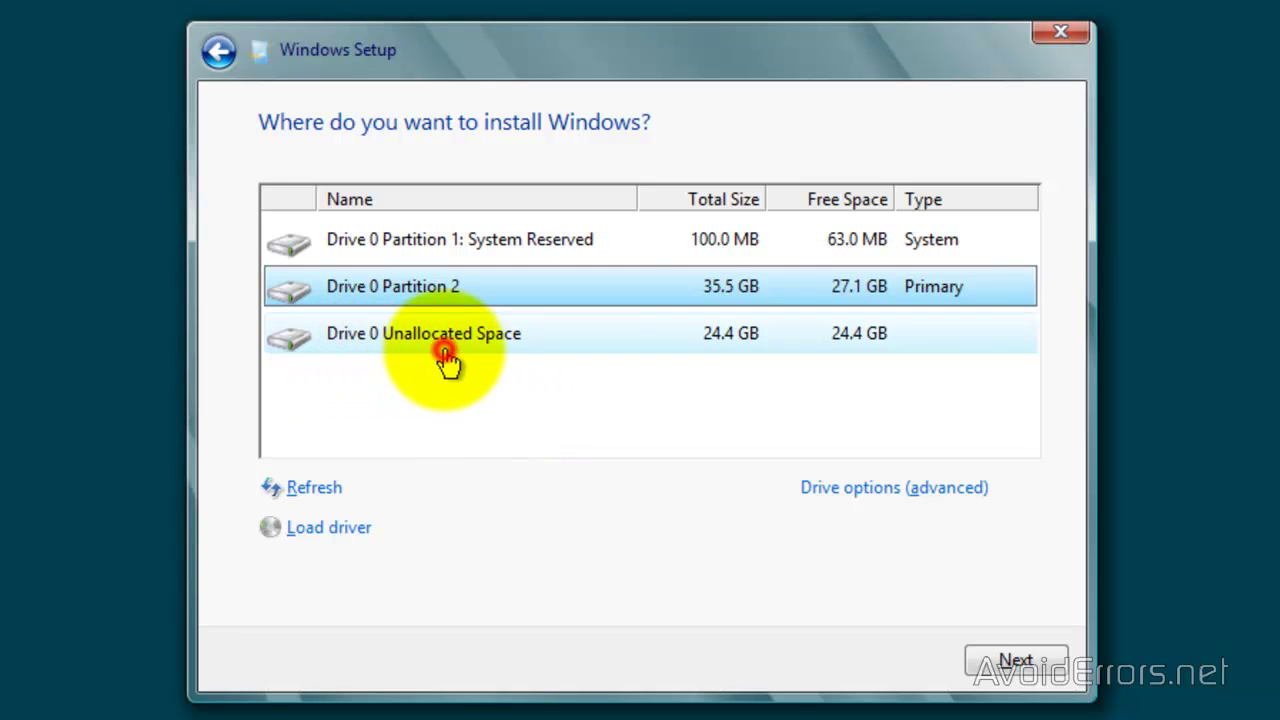
{"action": "left_click", "coordinate": [476, 350]}
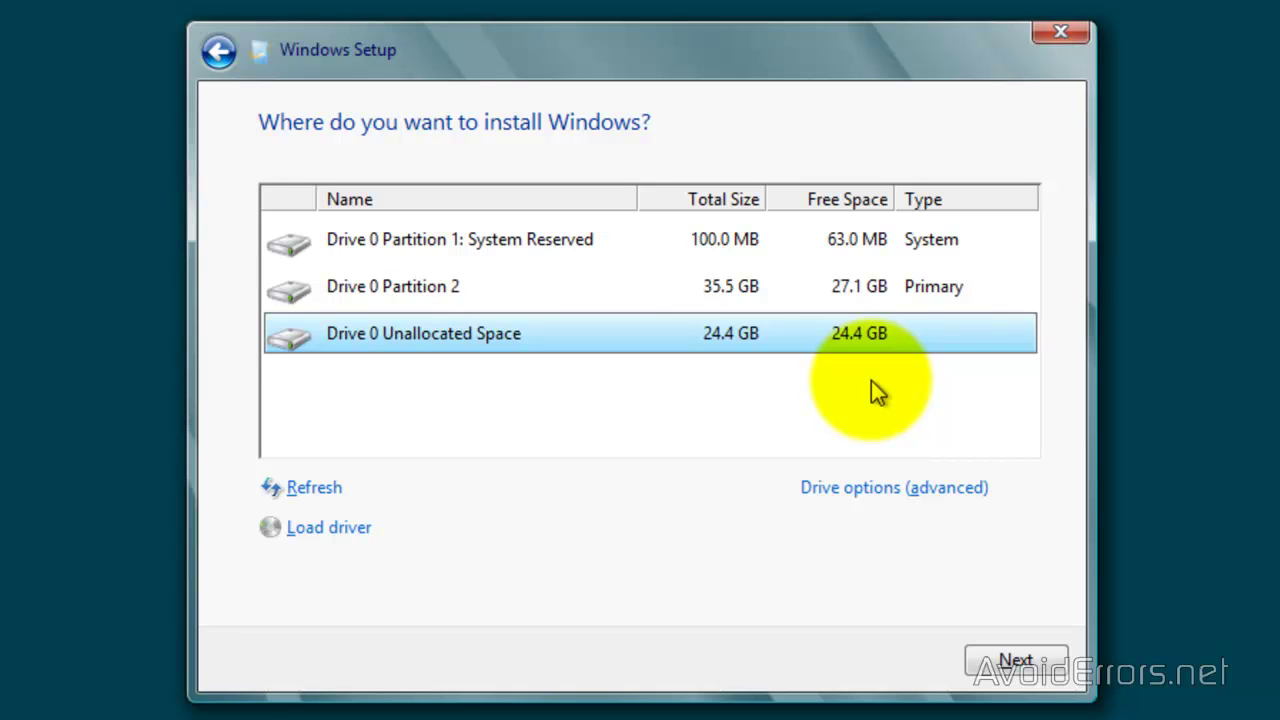
{"action": "left_click", "coordinate": [983, 662]}
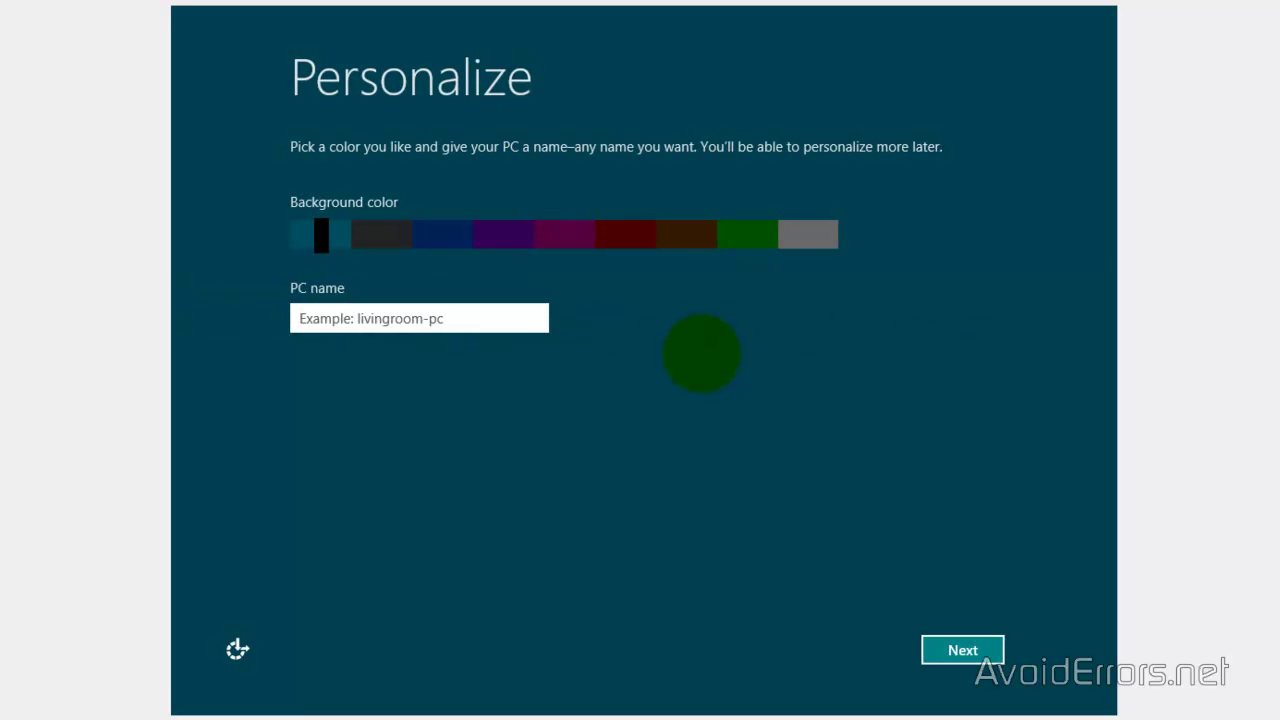
- Enter the owner's first name as the PC name and accept the express settings
{"action": "type", "text": "Miguel"}
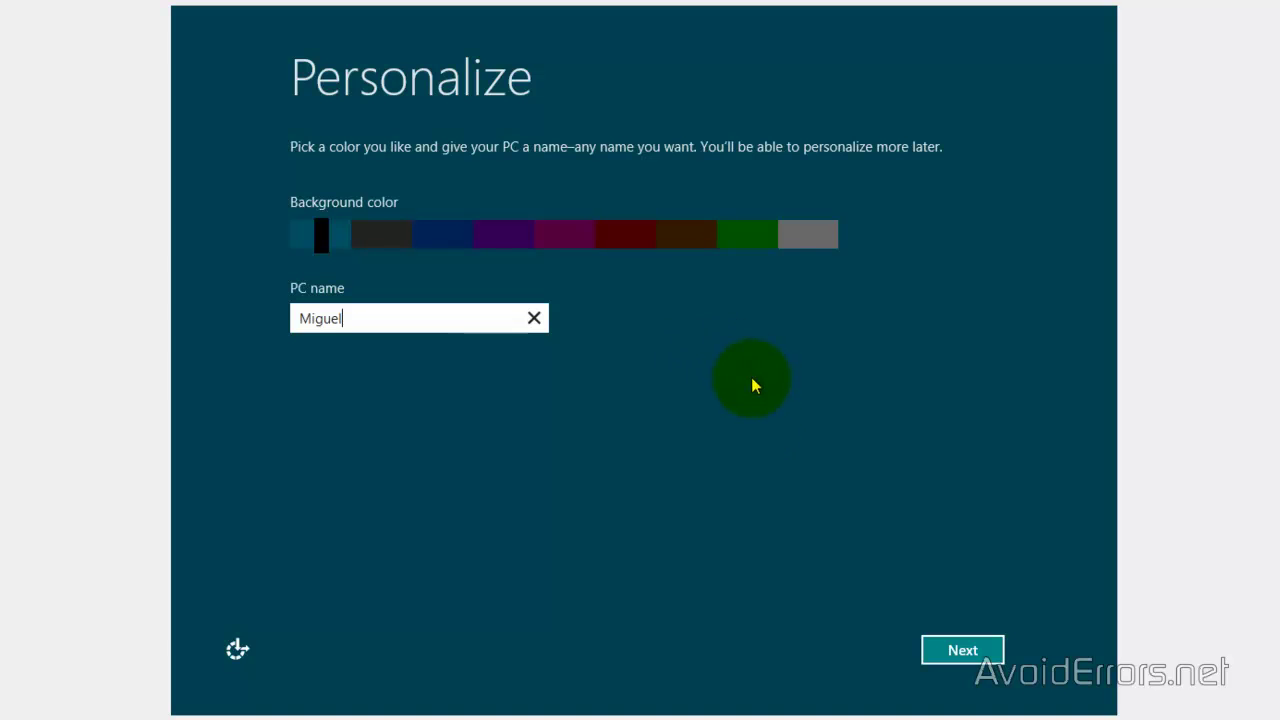
{"action": "left_click", "coordinate": [945, 655]}
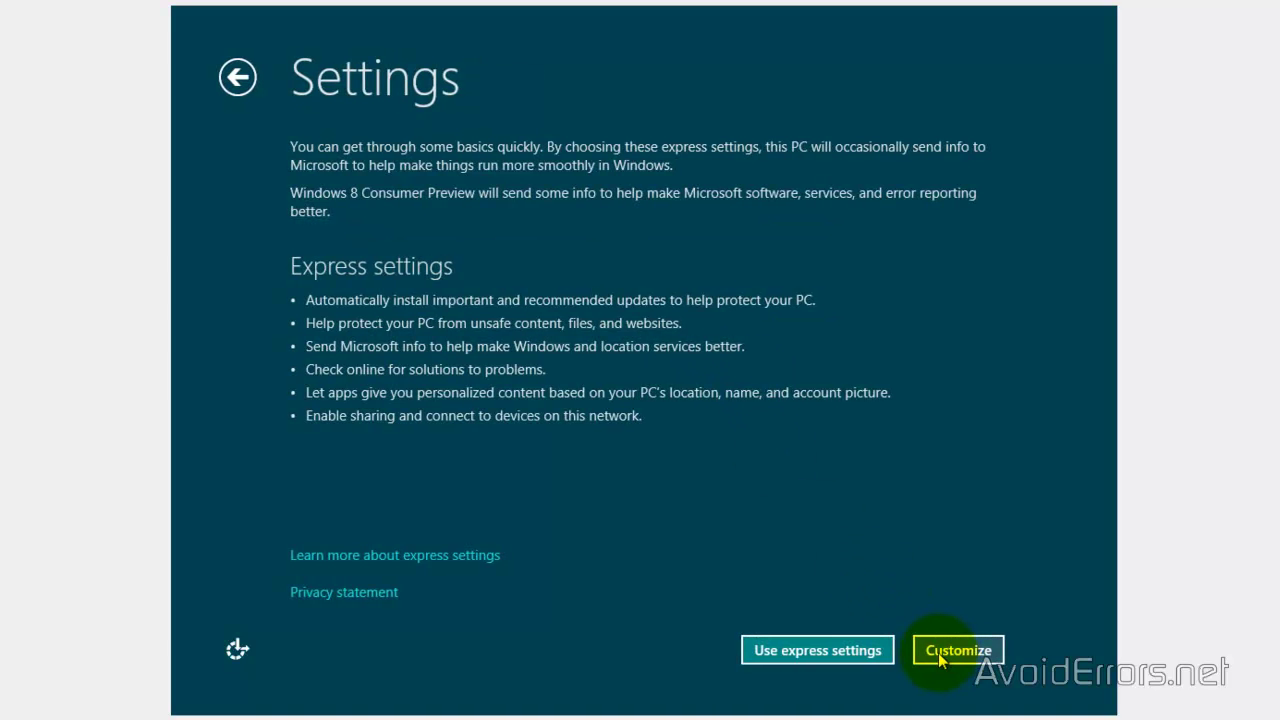
{"action": "left_click", "coordinate": [753, 648]}
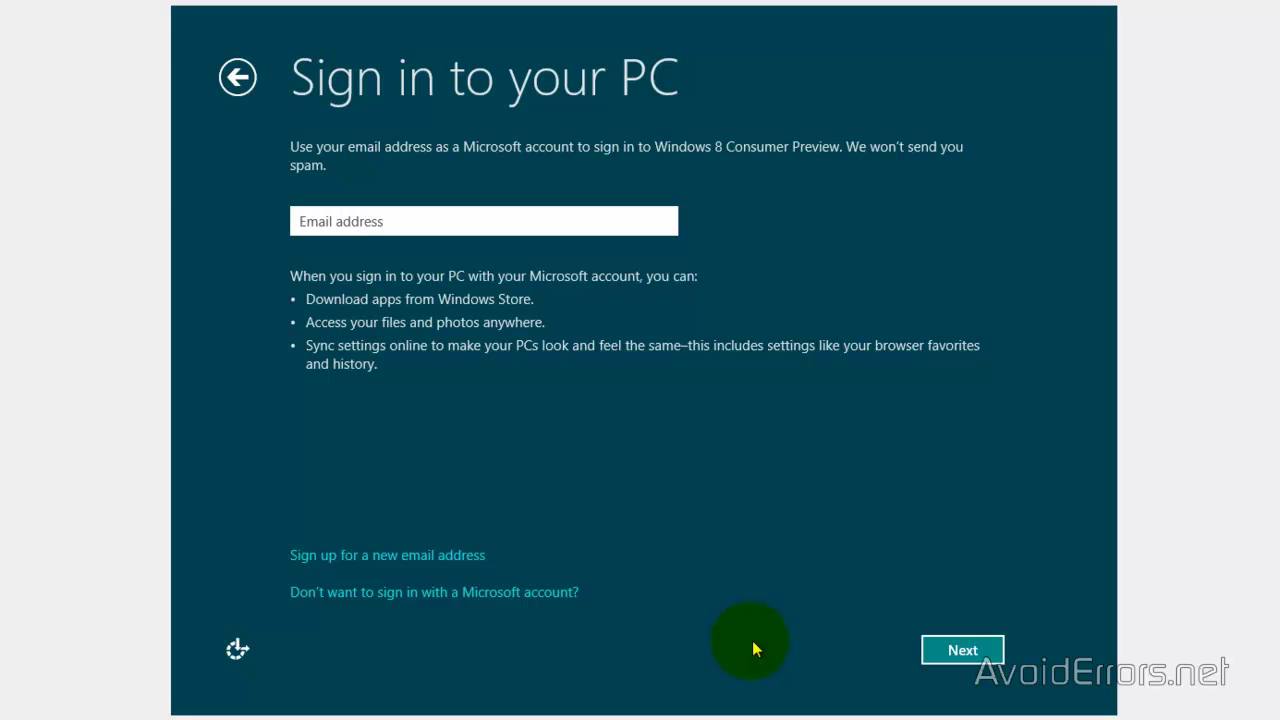
- Create a local account with the user name AvoidErrors and no password, and finish the sign-in setup
{"action": "left_click", "coordinate": [557, 591]}
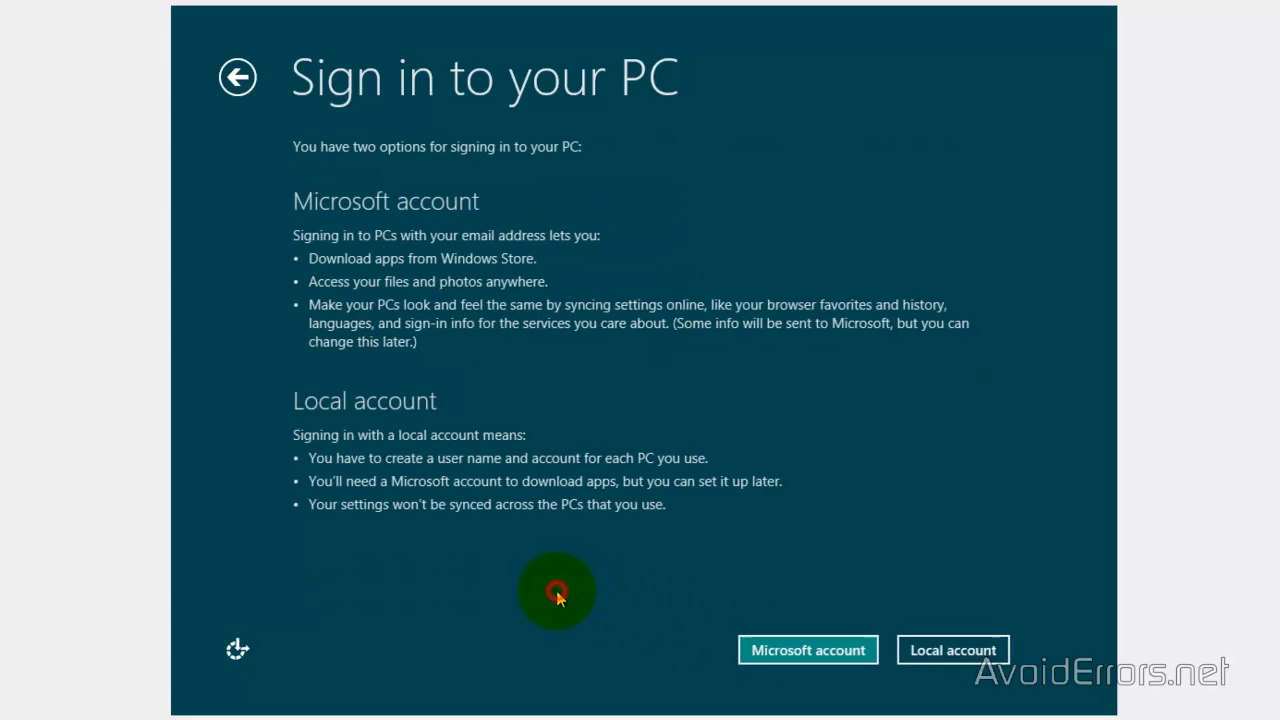
{"action": "left_click", "coordinate": [903, 652]}
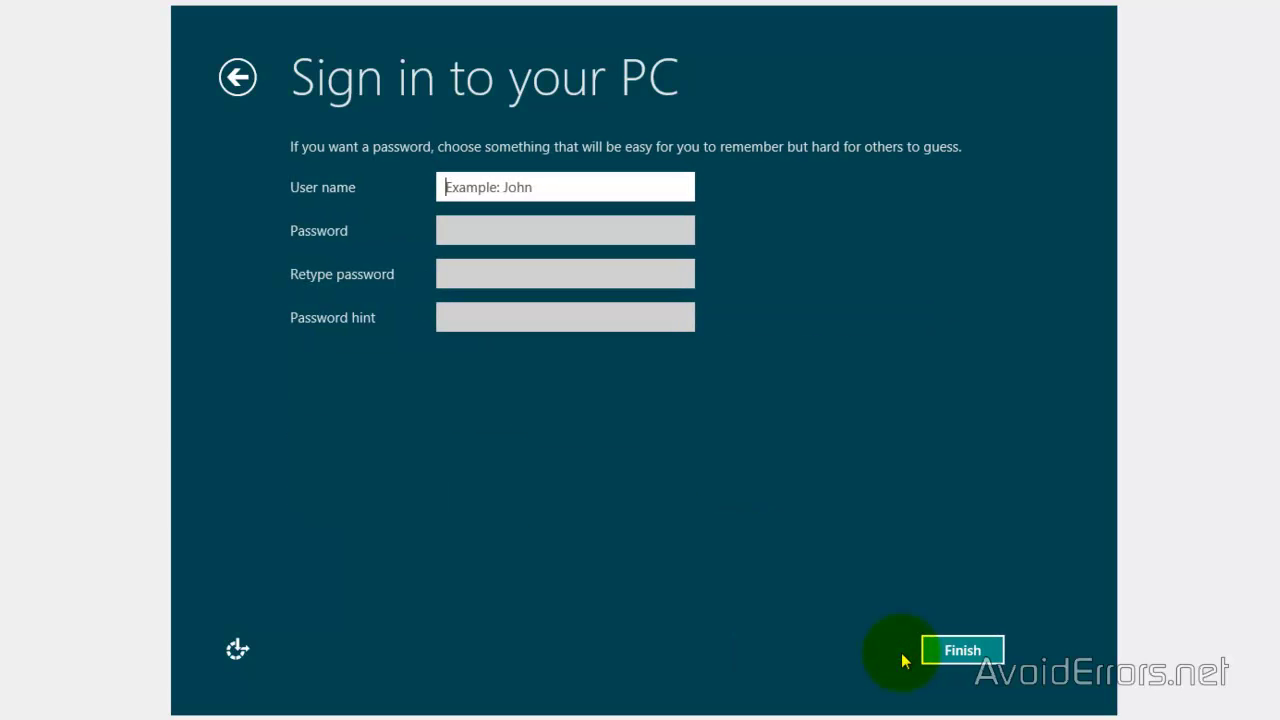
{"action": "type", "text": "AvoidErrors"}
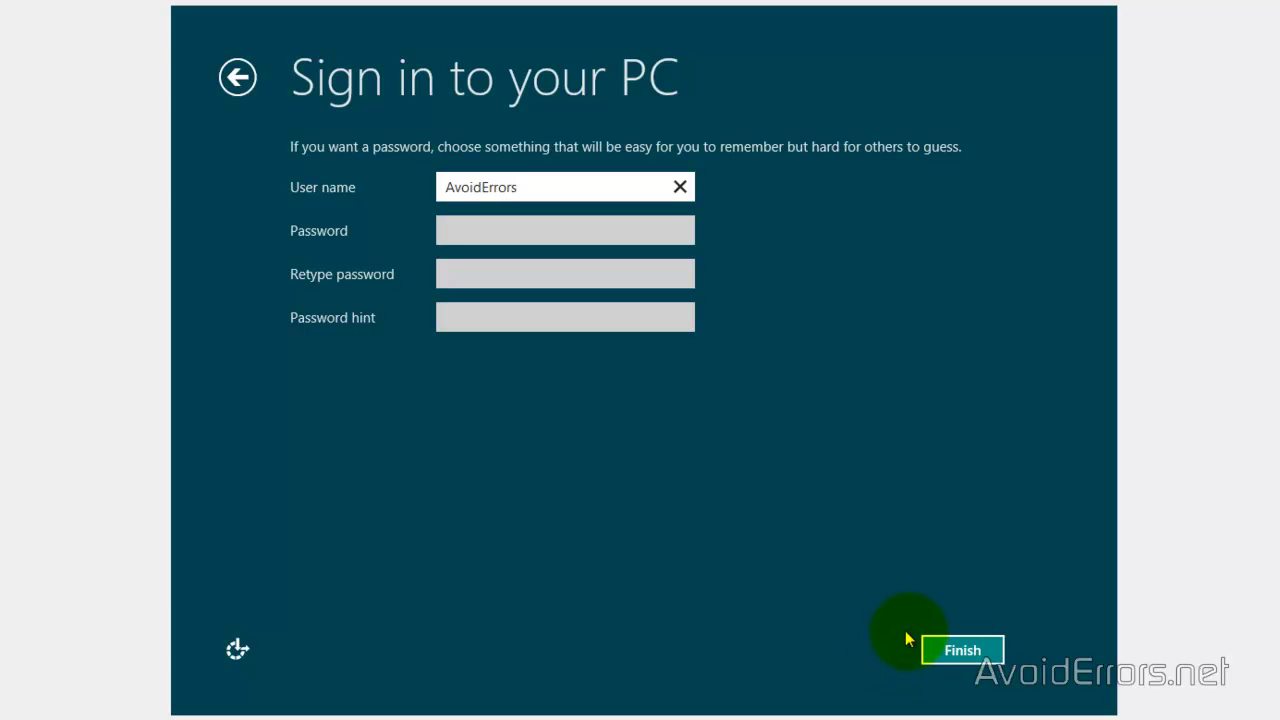
{"action": "left_click", "coordinate": [937, 648]}
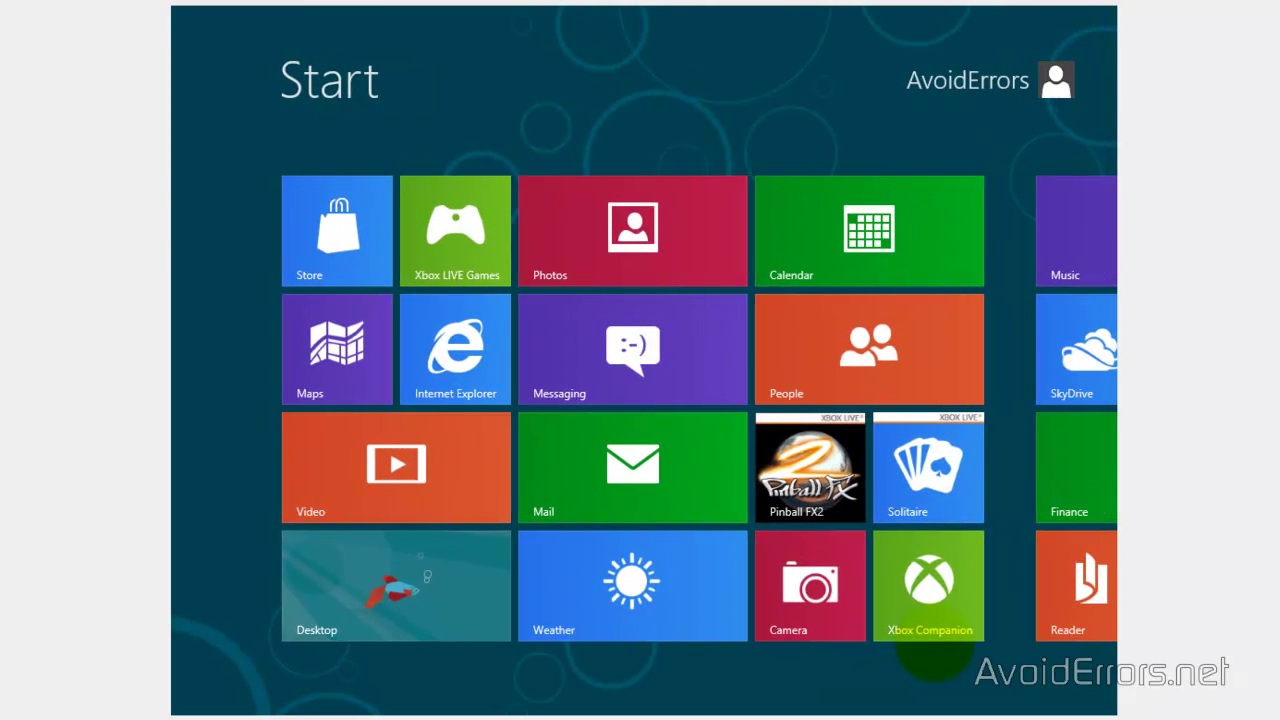
- Switch between the desktop and the Start screen, ending on the desktop
{"action": "left_click", "coordinate": [300, 600]}
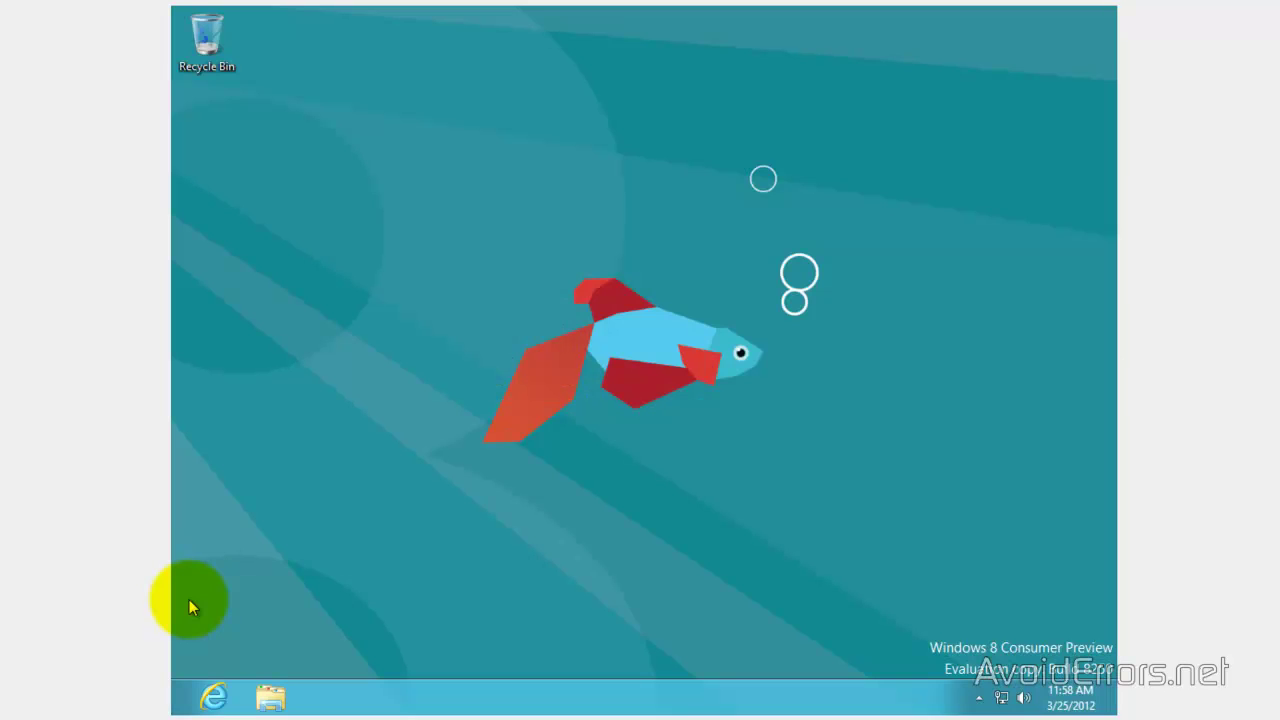
{"action": "key", "text": "super"}
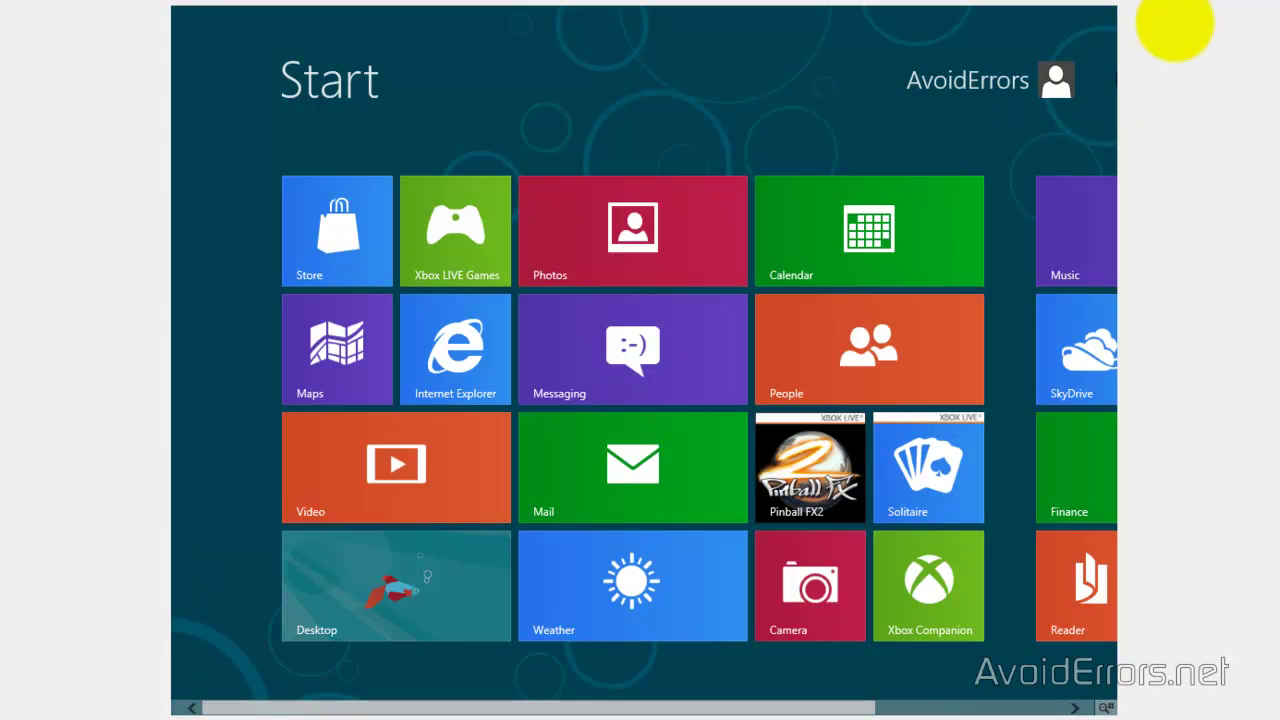
{"action": "mouse_move", "coordinate": [1116, 18]}
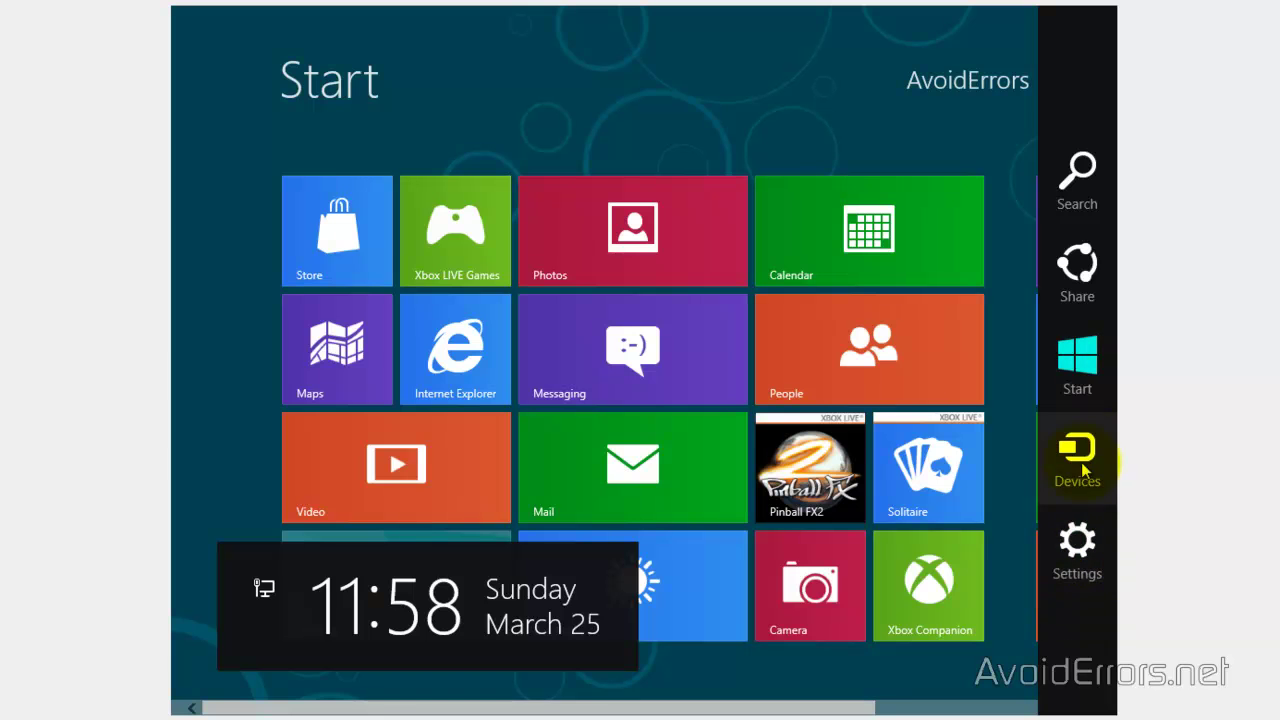
{"action": "left_click", "coordinate": [1085, 370]}
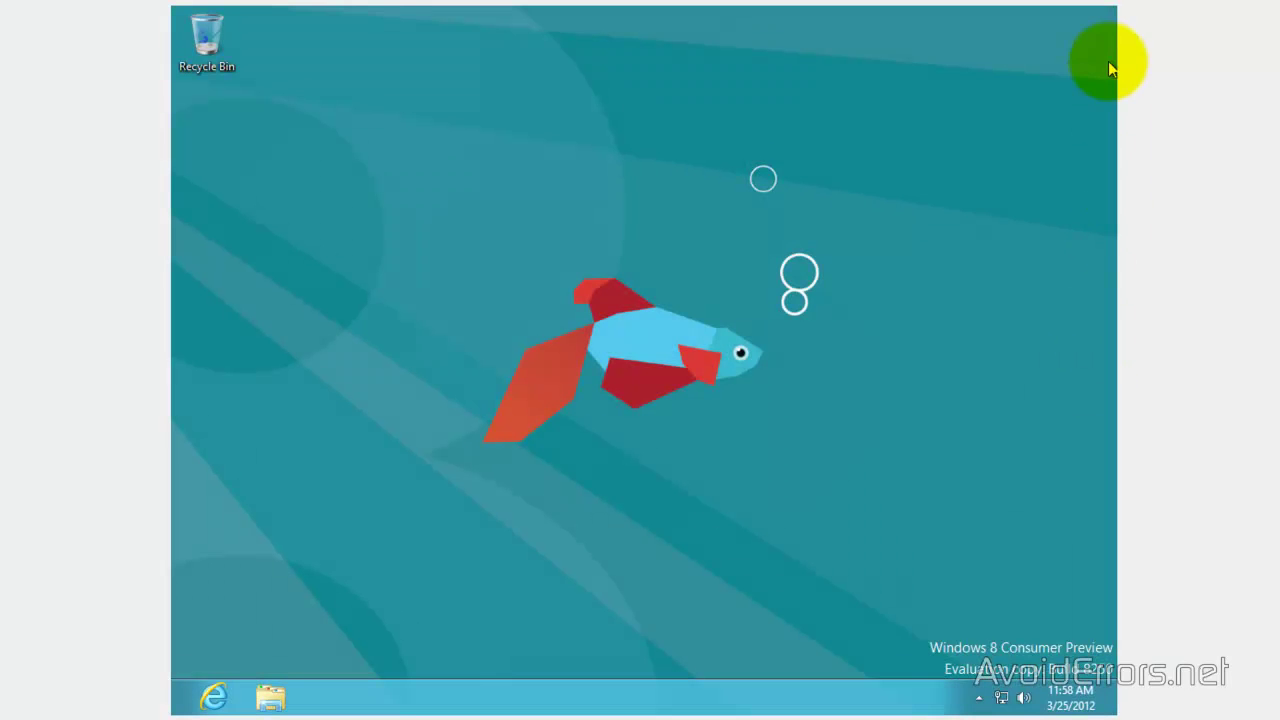
- Restart the computer from Windows 8 and boot into Windows 7
{"action": "mouse_move", "coordinate": [1114, 15]}
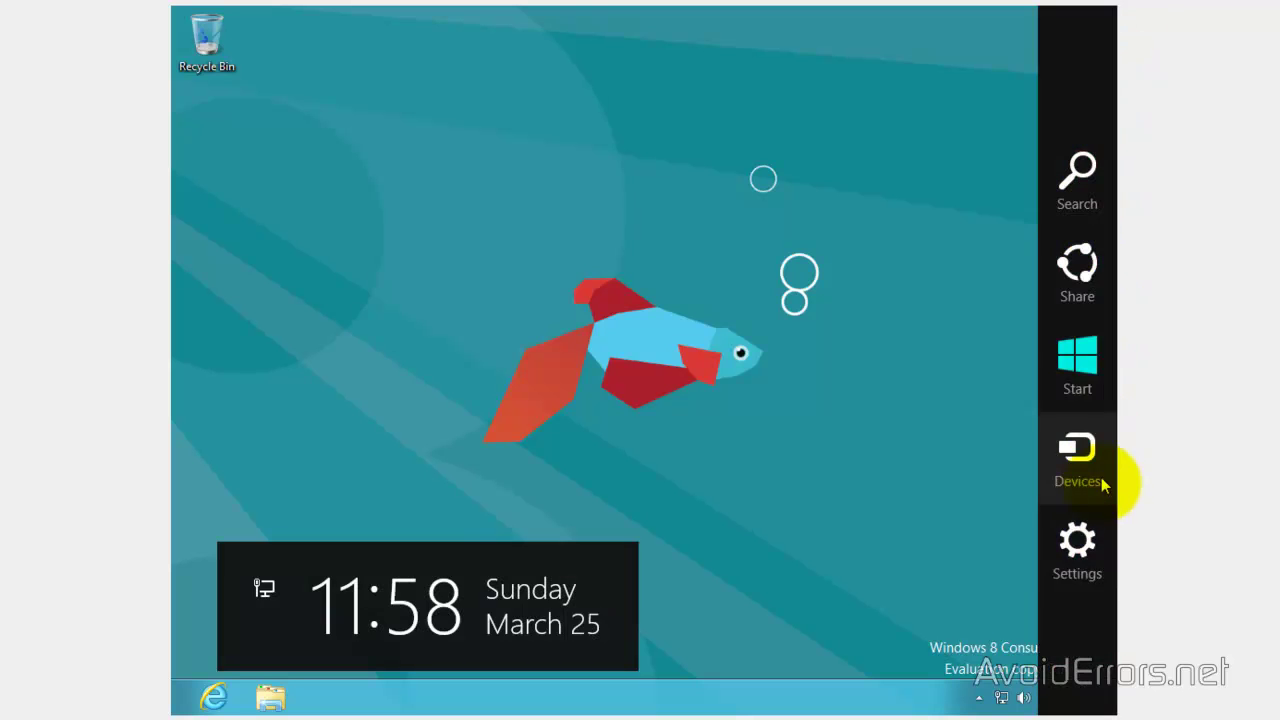
{"action": "left_click", "coordinate": [1086, 541]}
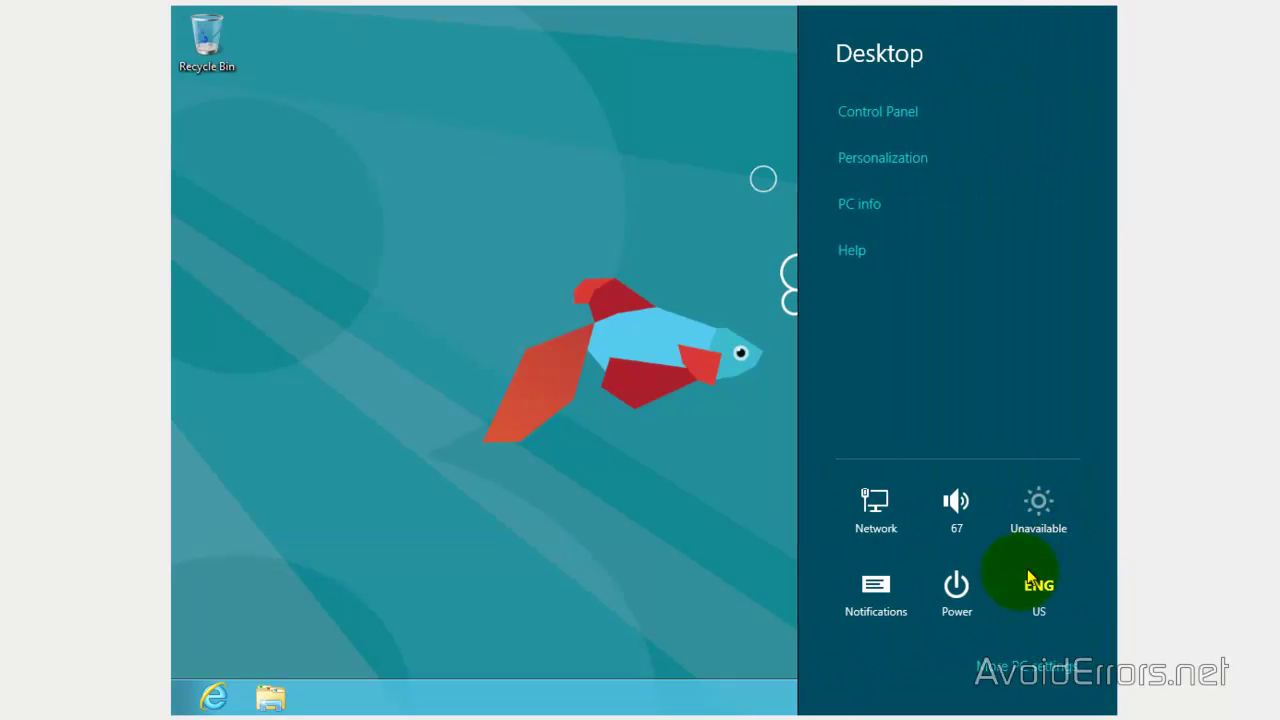
{"action": "left_click", "coordinate": [957, 590]}
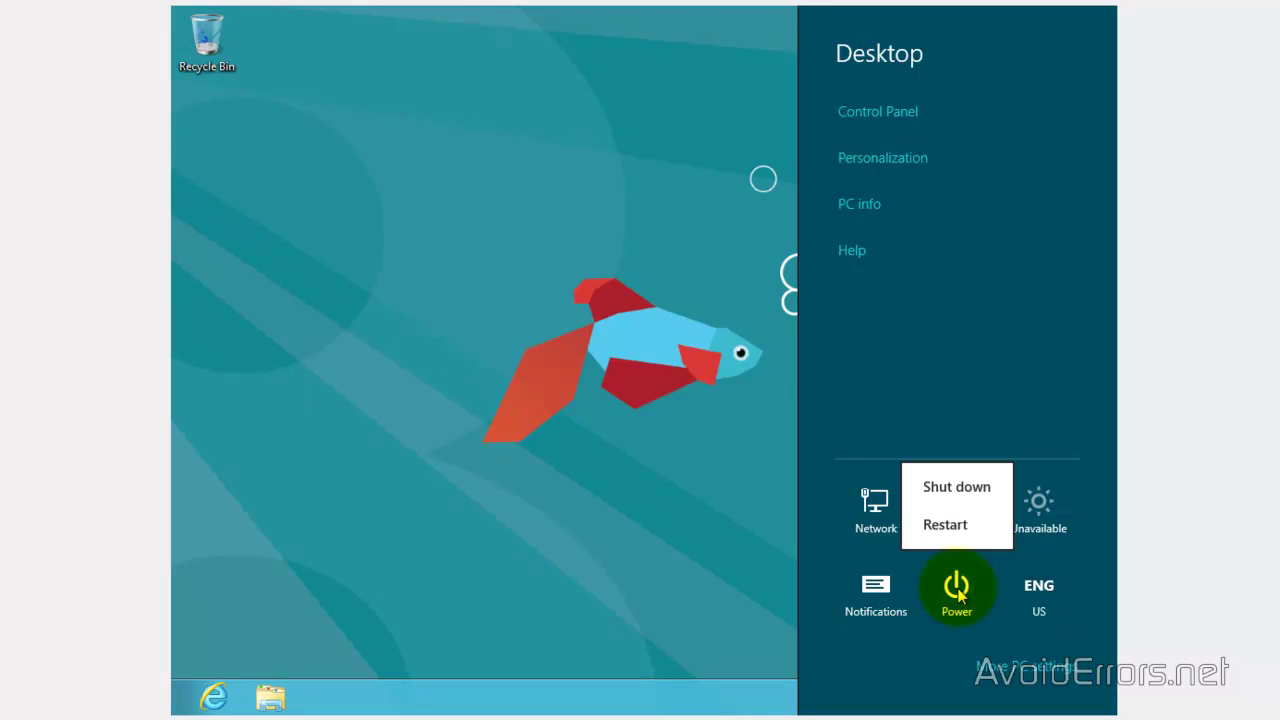
{"action": "left_click", "coordinate": [952, 528]}
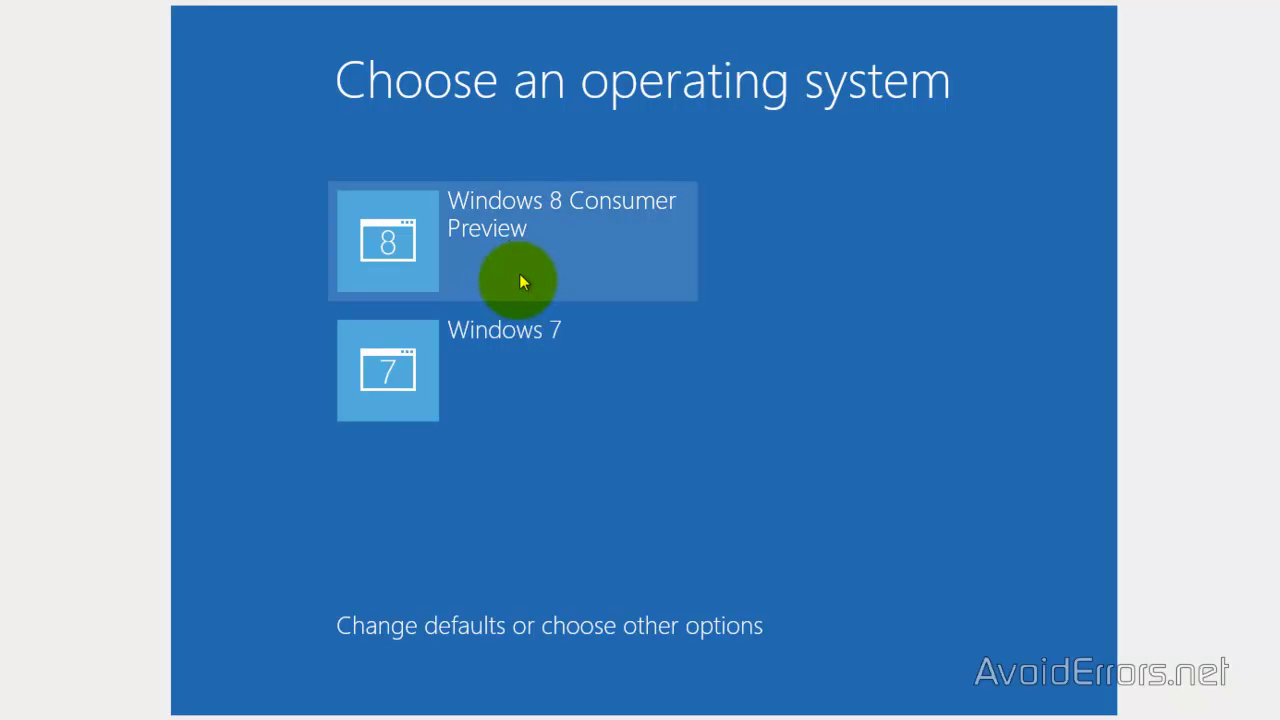
{"action": "left_click", "coordinate": [497, 352]}
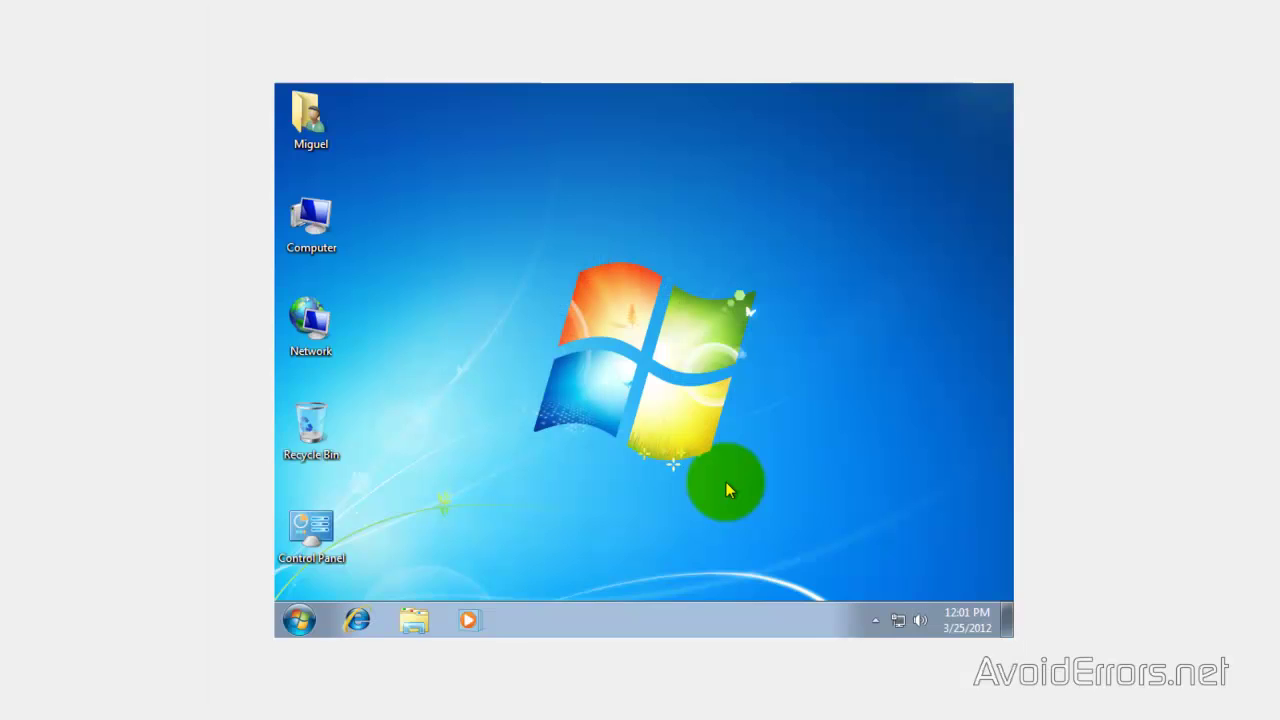
- Open Disk Management through the computer's management console and delete the E: volume on Disk 0, accepting the data loss
{"action": "left_click", "coordinate": [318, 228]}
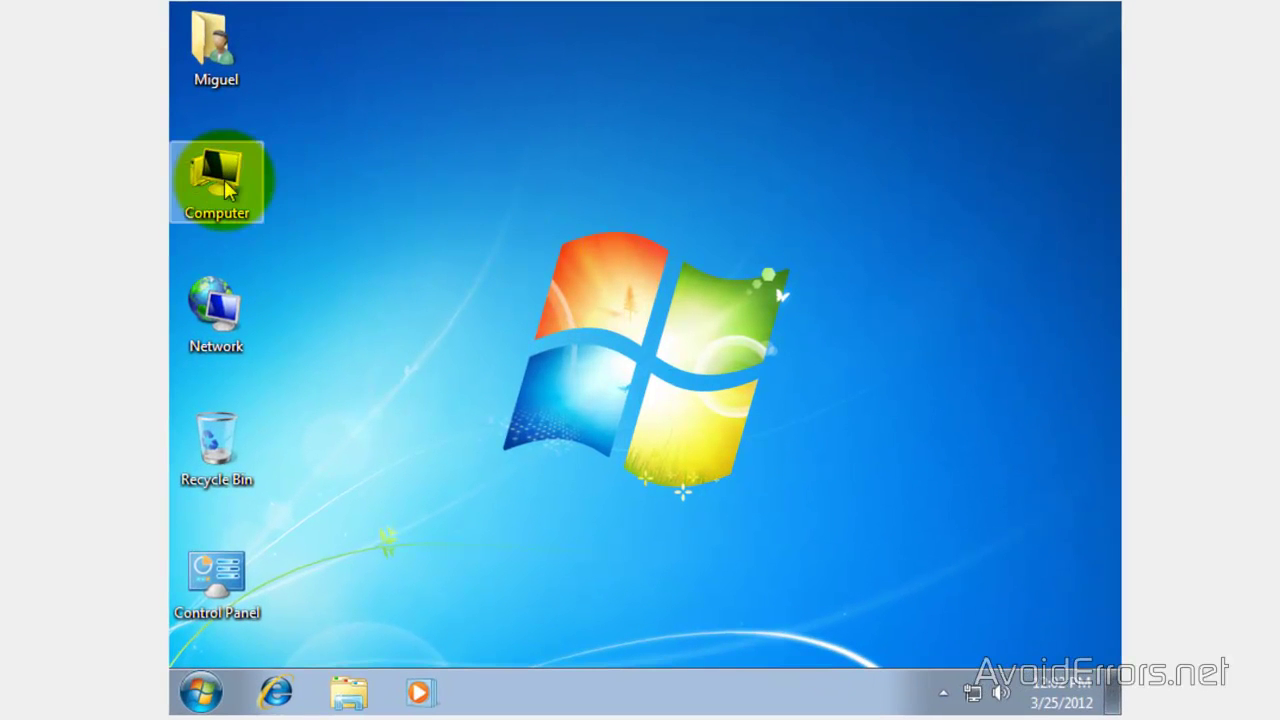
{"action": "right_click", "coordinate": [226, 188]}
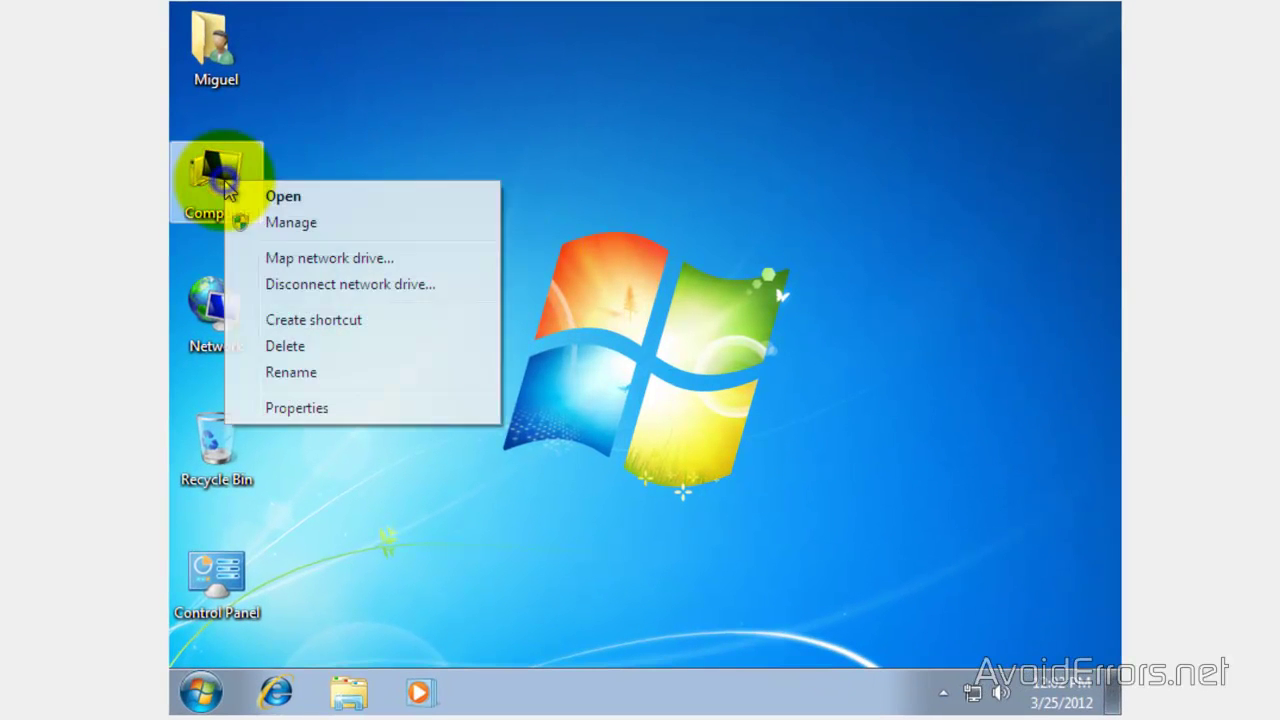
{"action": "left_click", "coordinate": [282, 234]}
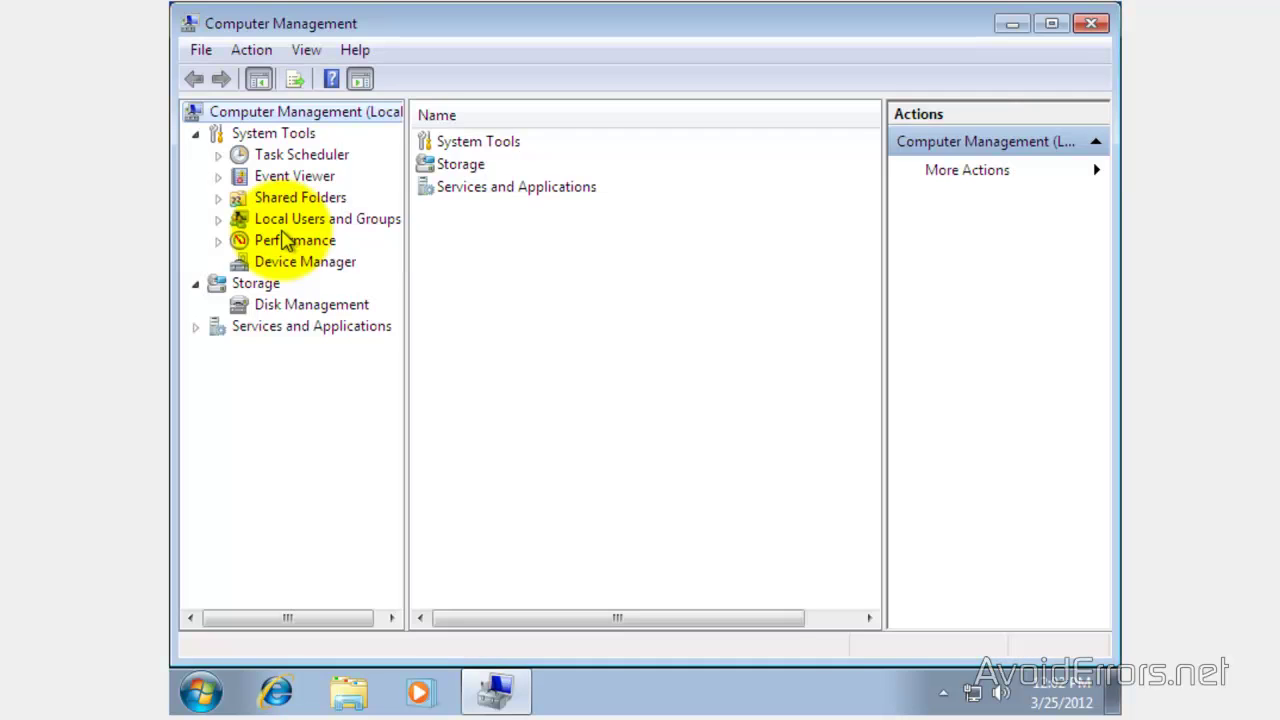
{"action": "left_click", "coordinate": [308, 305]}
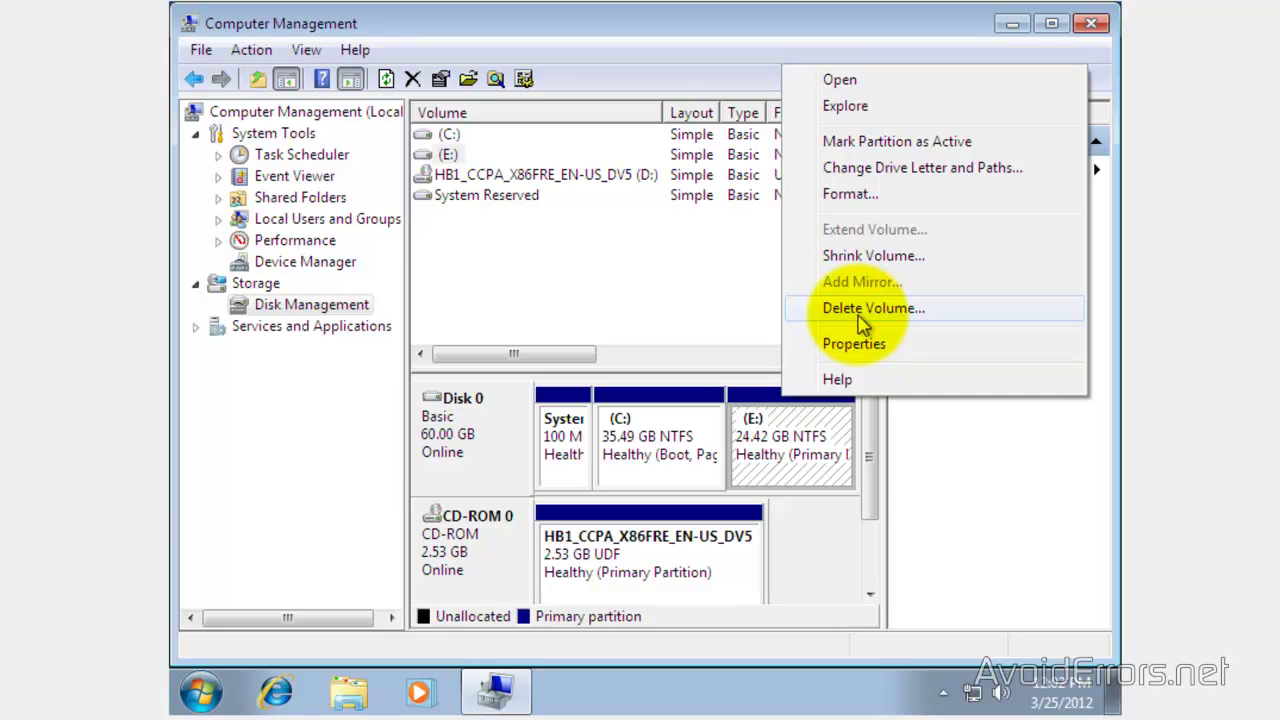
{"action": "left_click", "coordinate": [862, 310]}
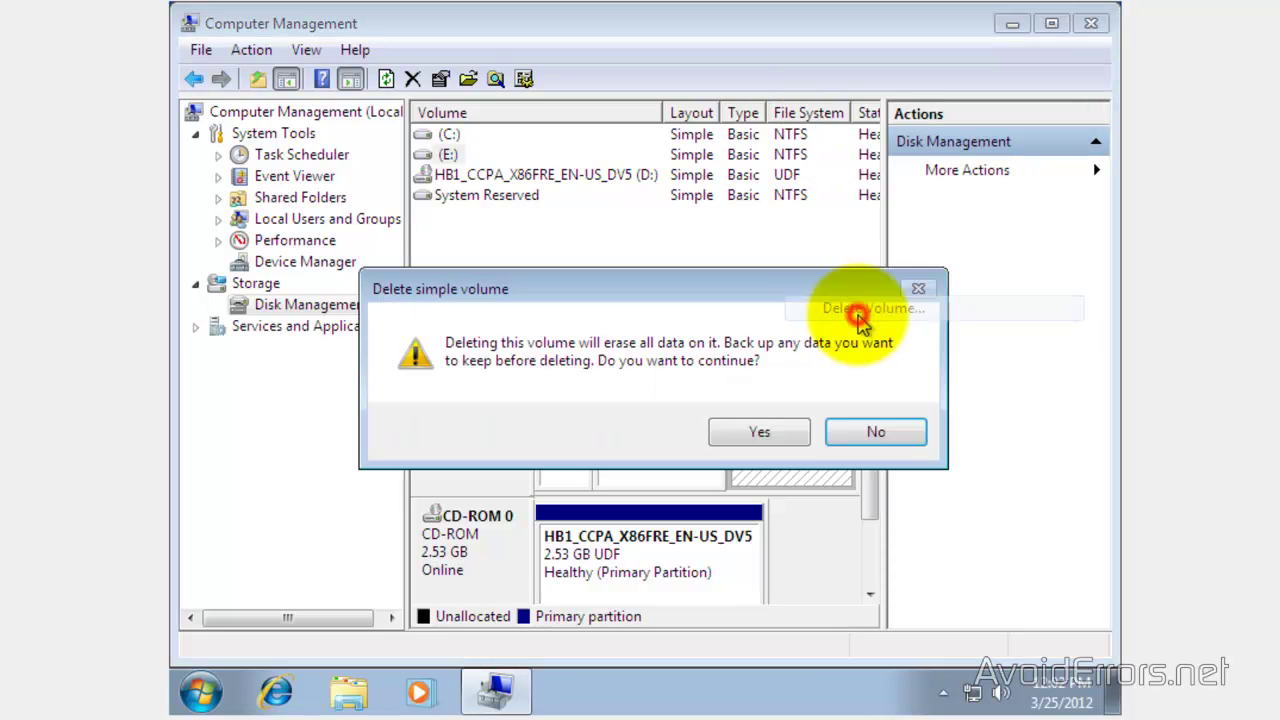
{"action": "left_click", "coordinate": [766, 434]}
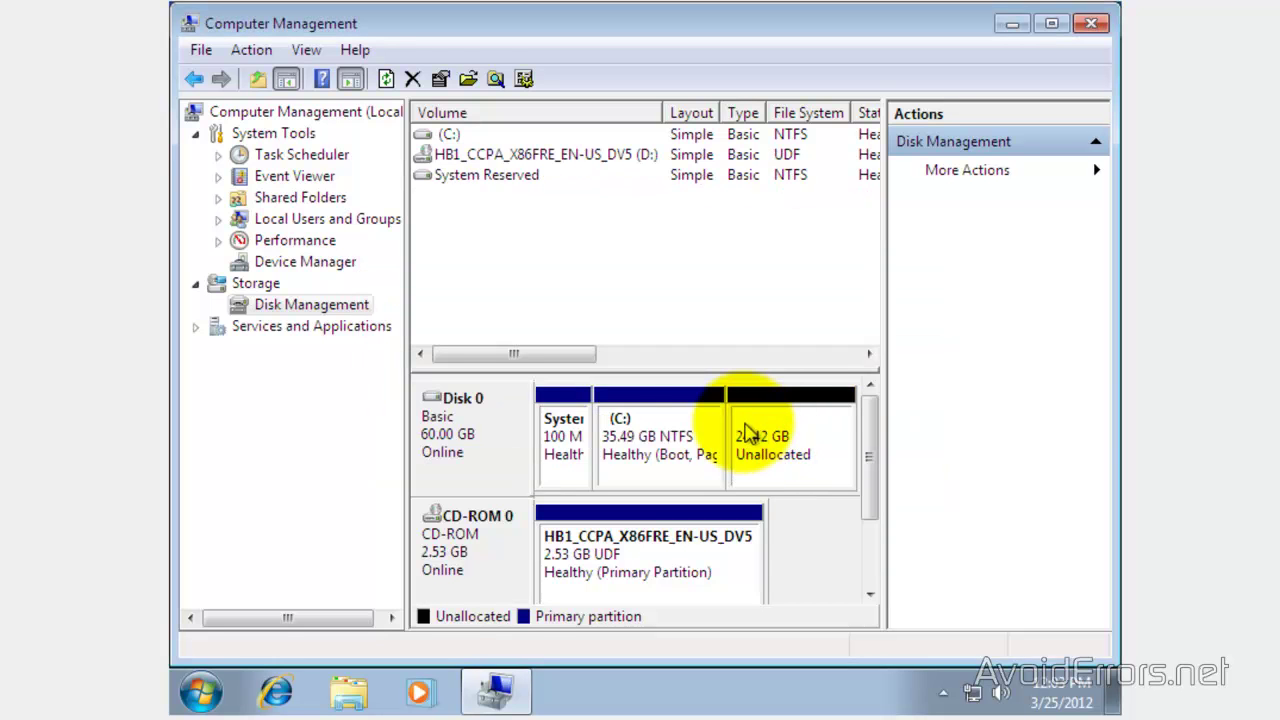
- Extend the C: volume with all 25000 MB of unallocated space on Disk 0 and close Computer Management
{"action": "right_click", "coordinate": [697, 404]}
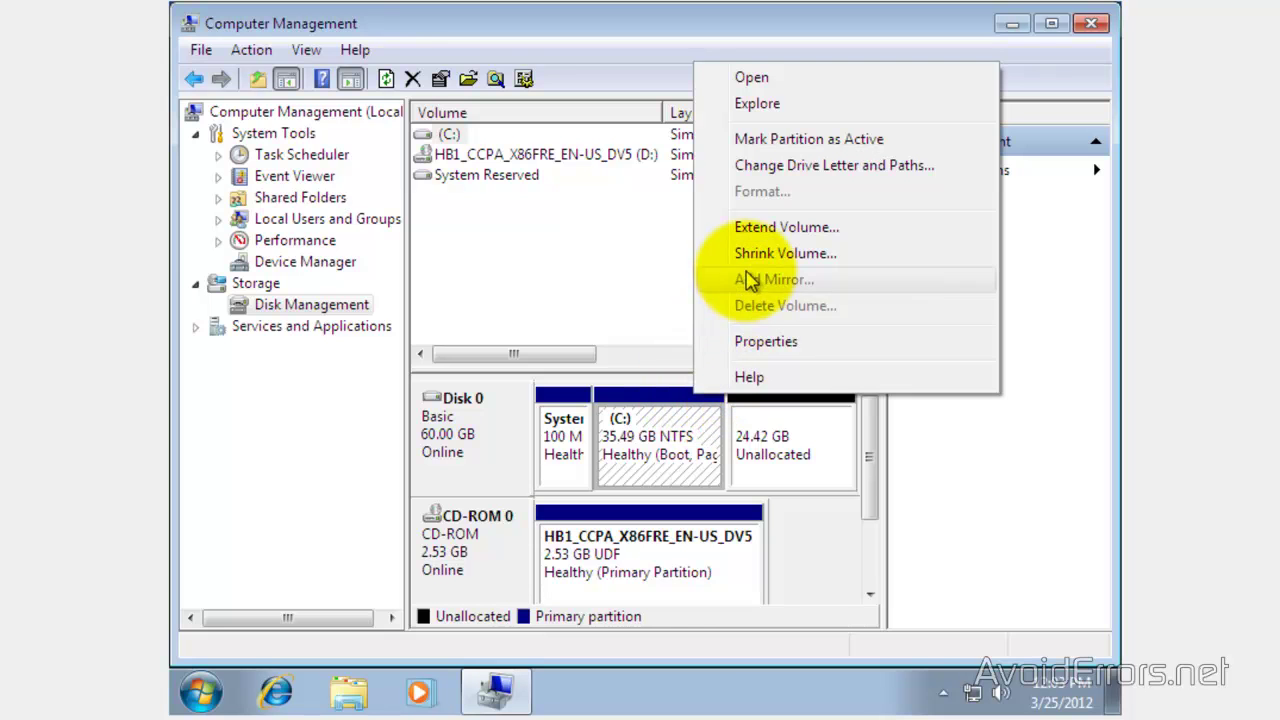
{"action": "left_click", "coordinate": [767, 230]}
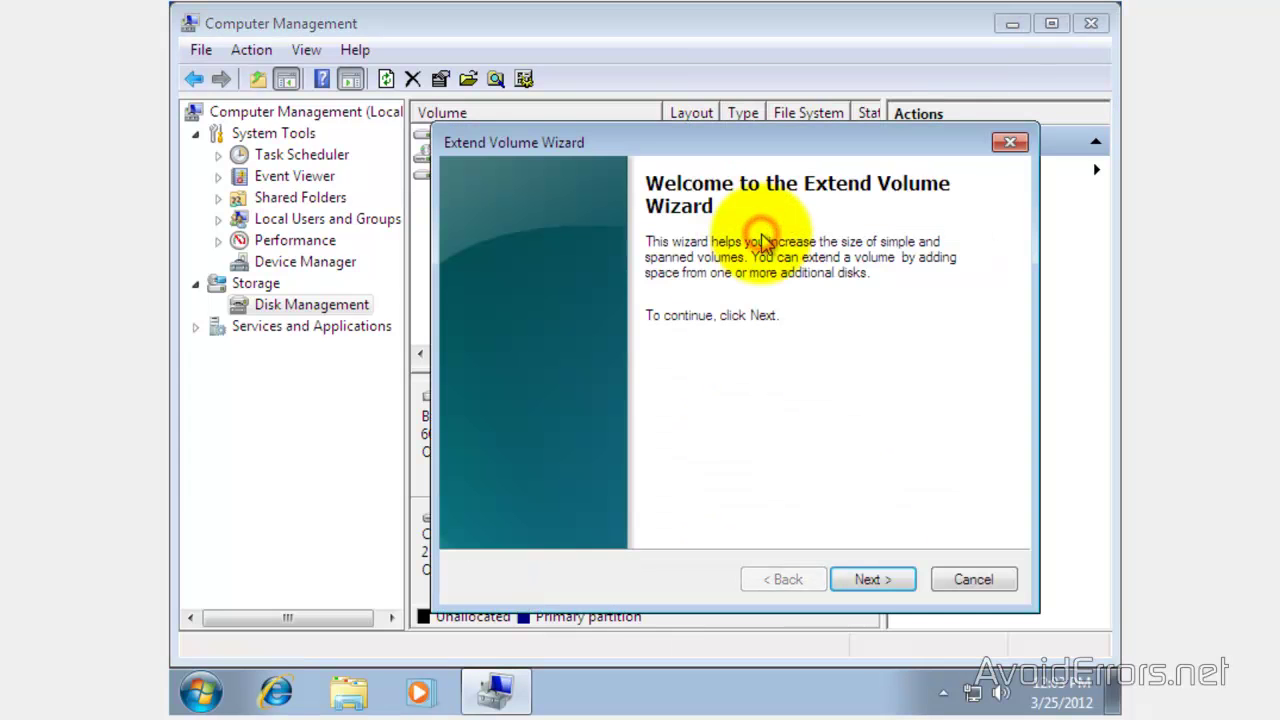
{"action": "left_click", "coordinate": [866, 582]}
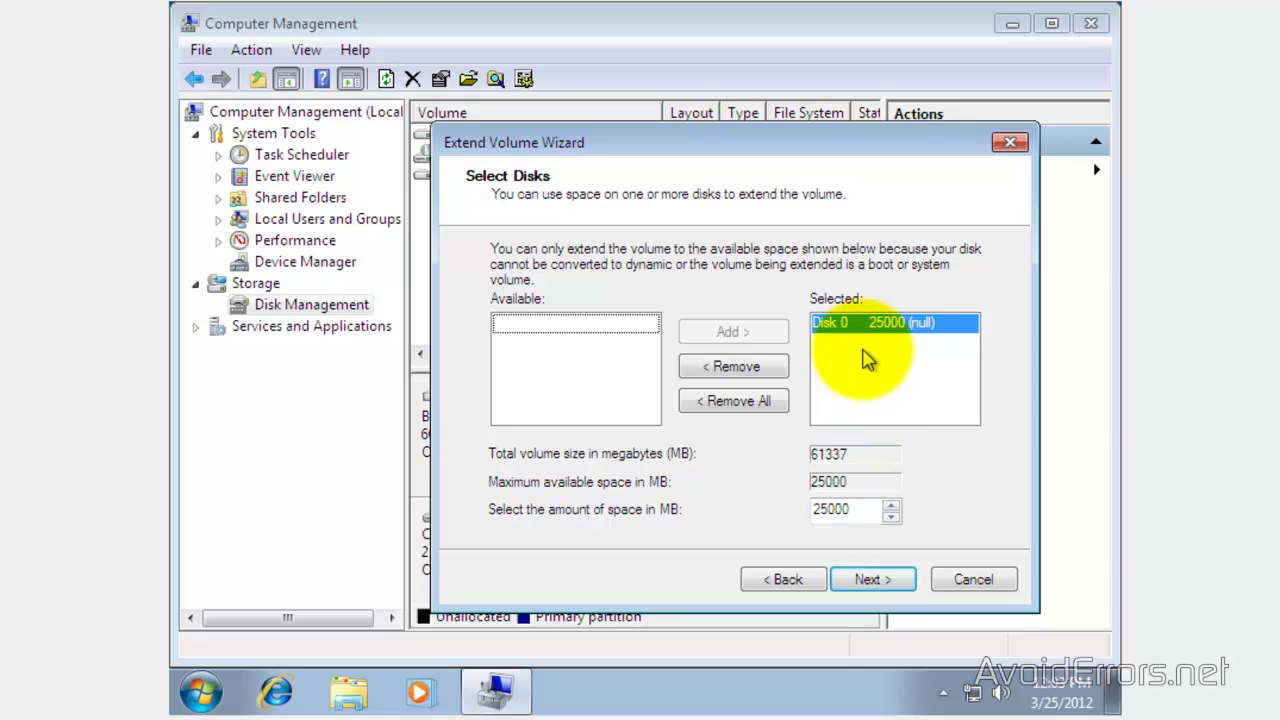
{"action": "left_click", "coordinate": [868, 588]}
{"action": "left_click", "coordinate": [864, 584]}
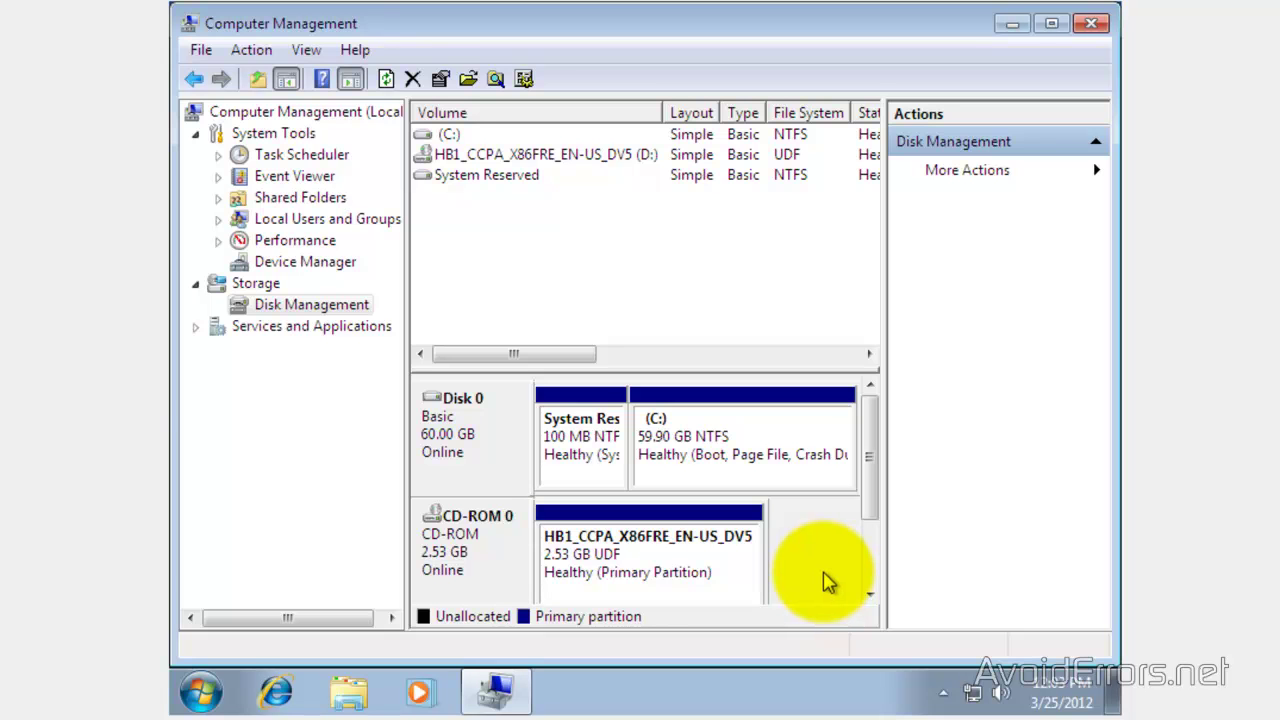
{"action": "left_click", "coordinate": [1083, 27]}
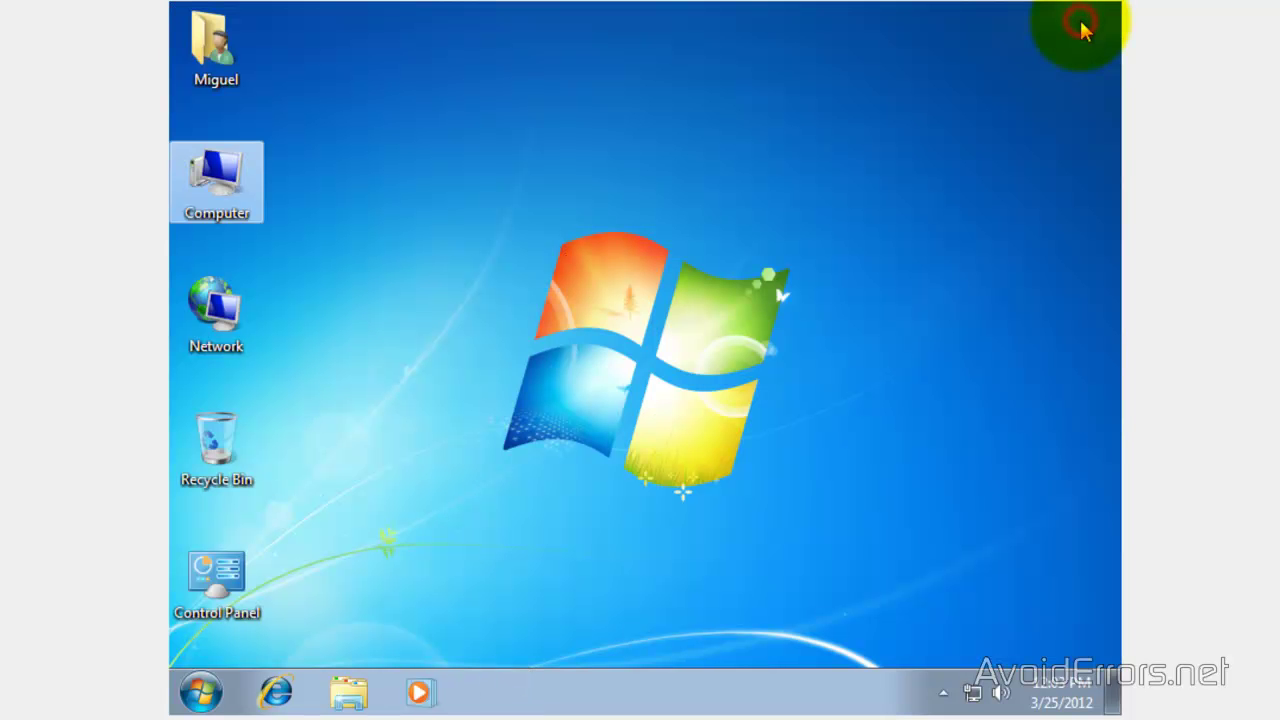
- Restart the computer from Windows 7
{"action": "left_click", "coordinate": [800, 537]}
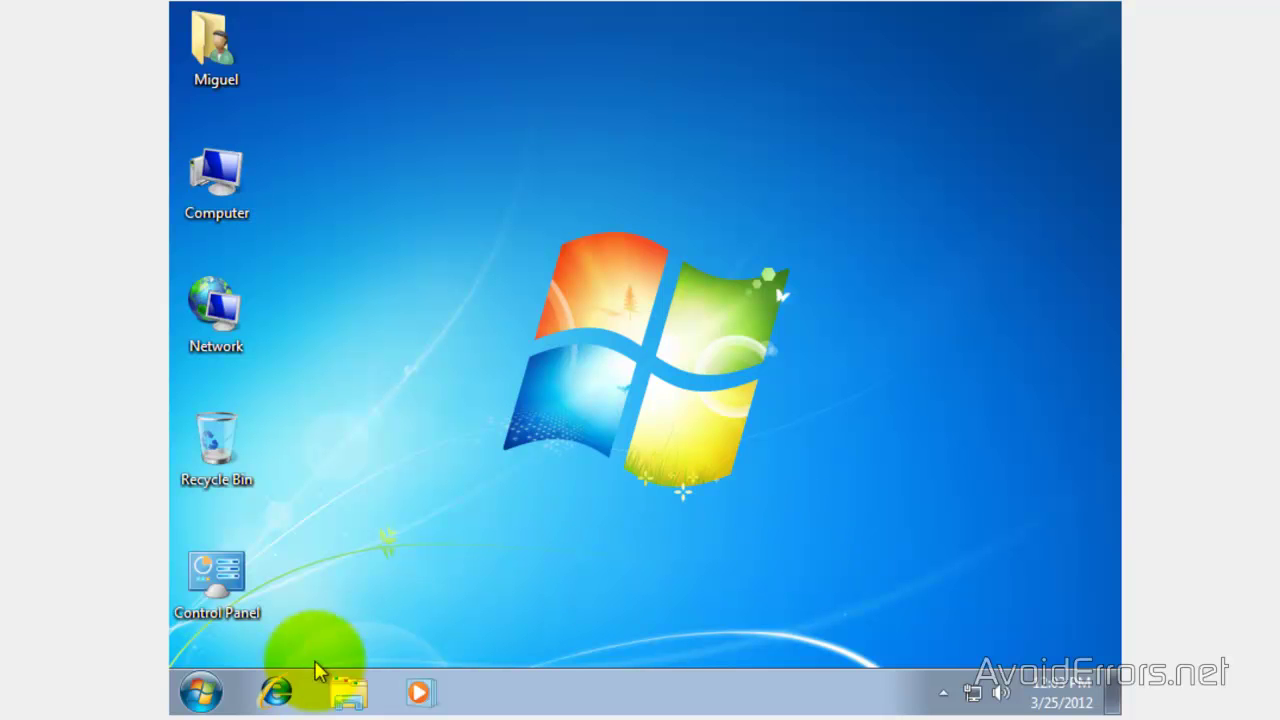
{"action": "left_click", "coordinate": [195, 700]}
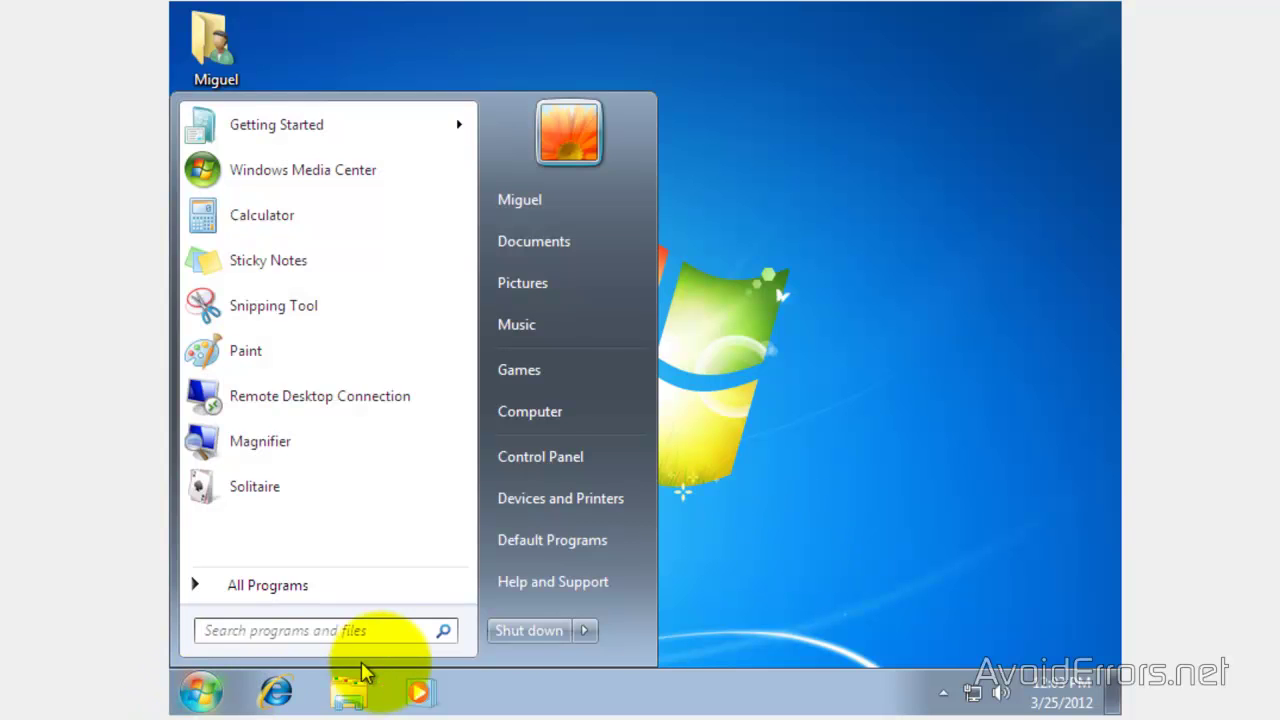
{"action": "mouse_move", "coordinate": [585, 632]}
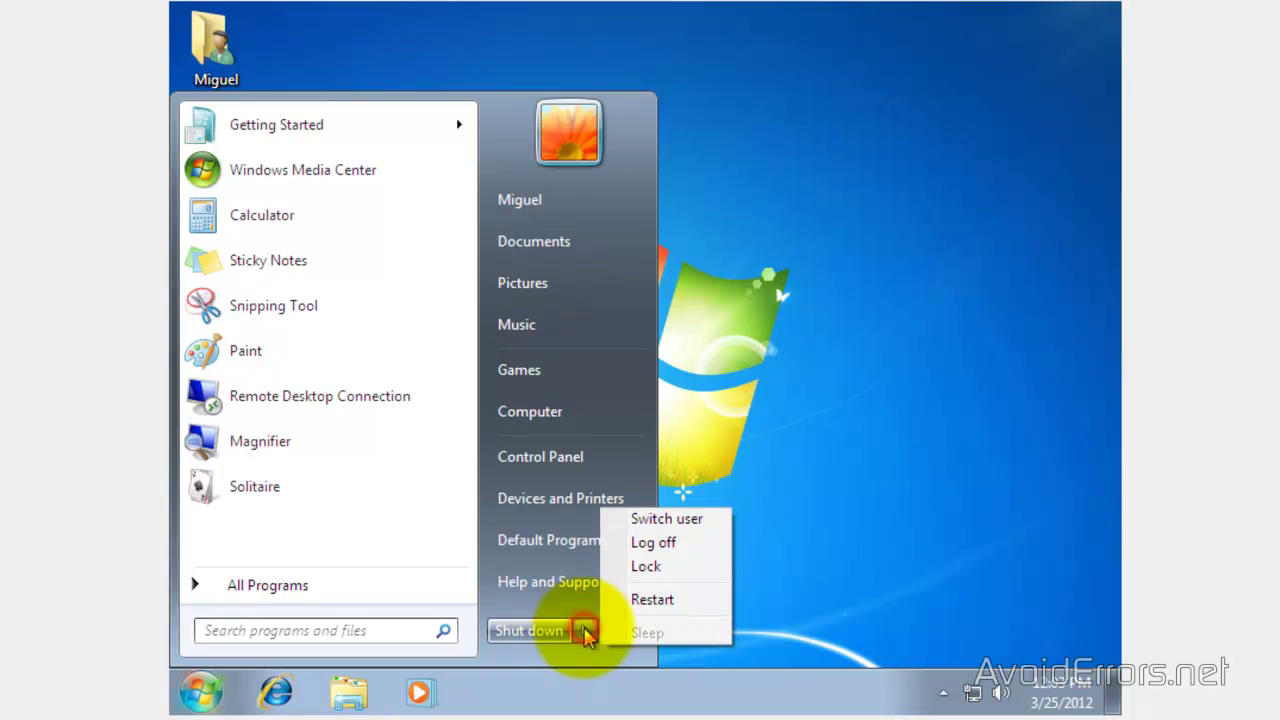
{"action": "left_click", "coordinate": [632, 600]}
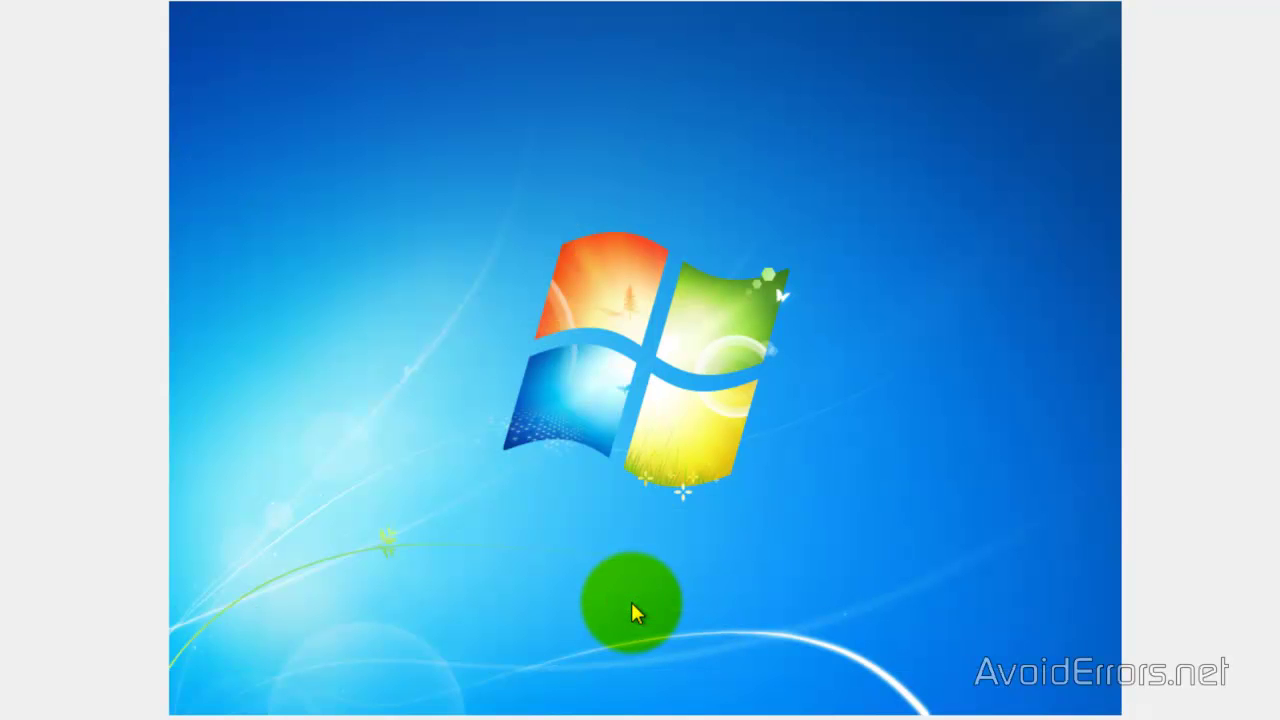